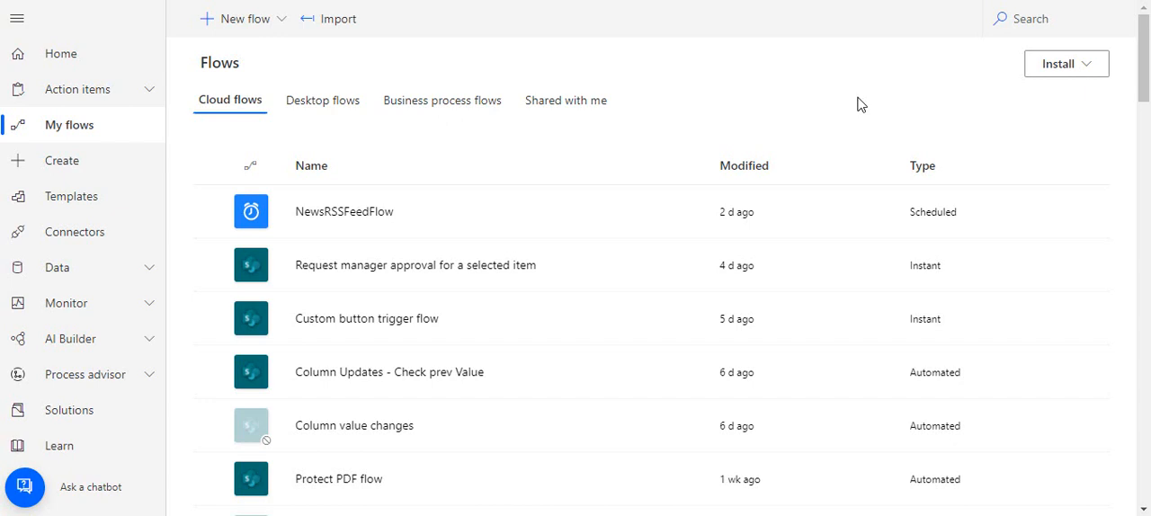
Create a scheduled cloud flow from blank named GetSPItemsToFolder, keeping the default start time and one-minute recurrence
{"action": "left_click", "coordinate": [259, 29]}
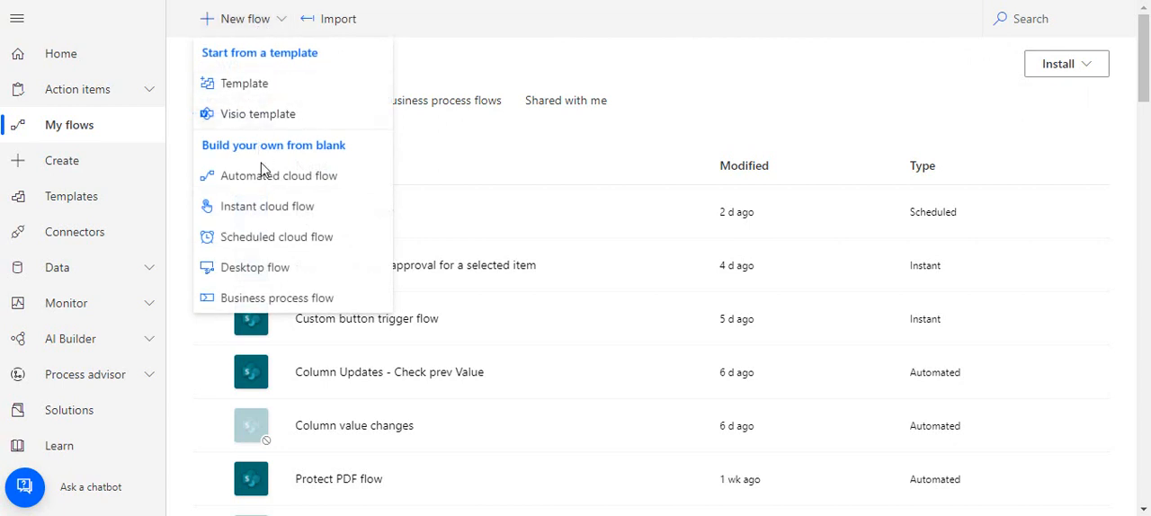
{"action": "left_click", "coordinate": [232, 241]}
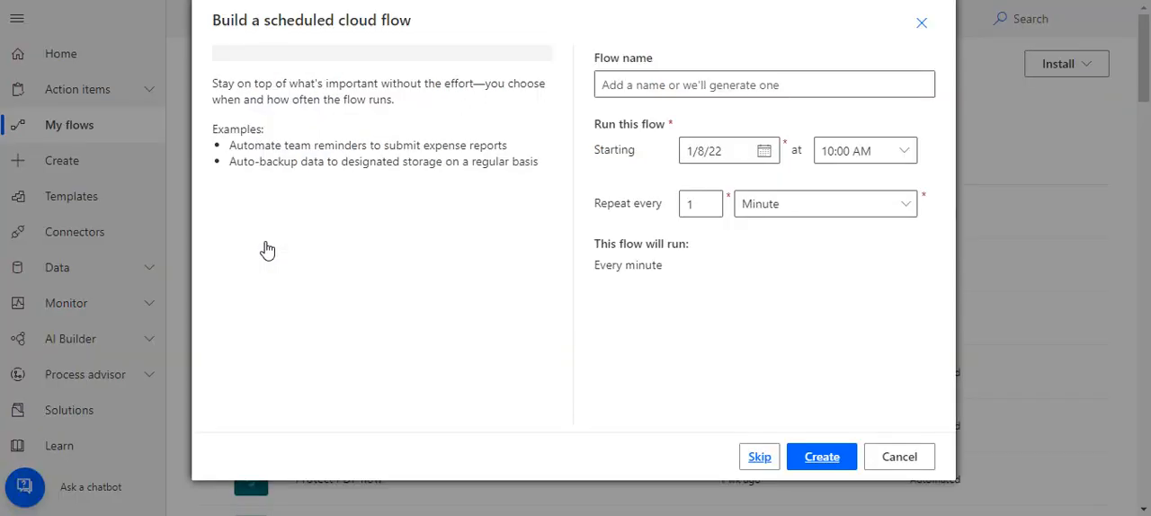
{"action": "left_click", "coordinate": [626, 82]}
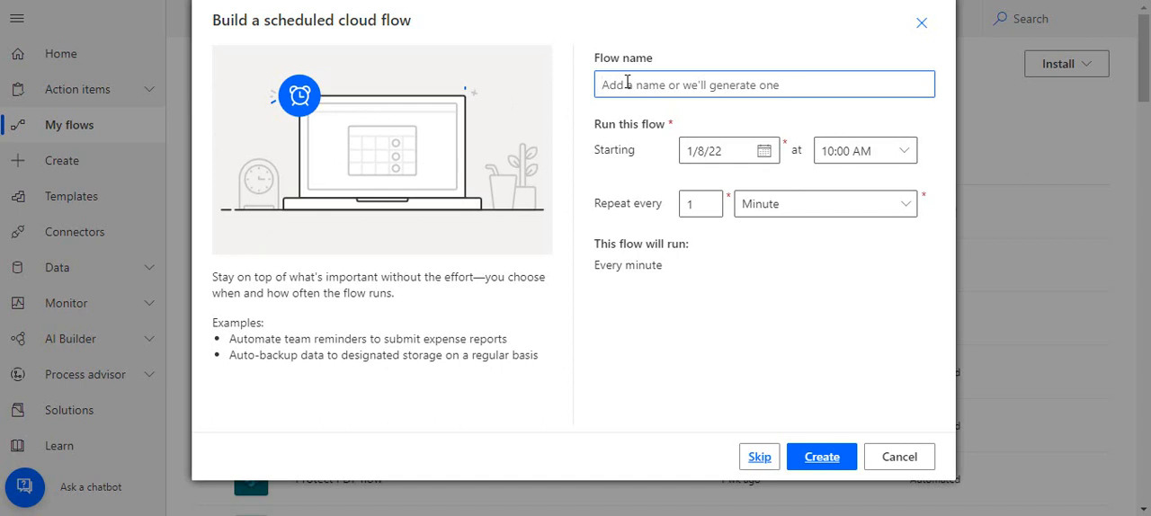
{"action": "type", "text": "GEt"}
{"action": "key", "text": "BackSpace"}
{"action": "key", "text": "BackSpace"}
{"action": "type", "text": "et"}
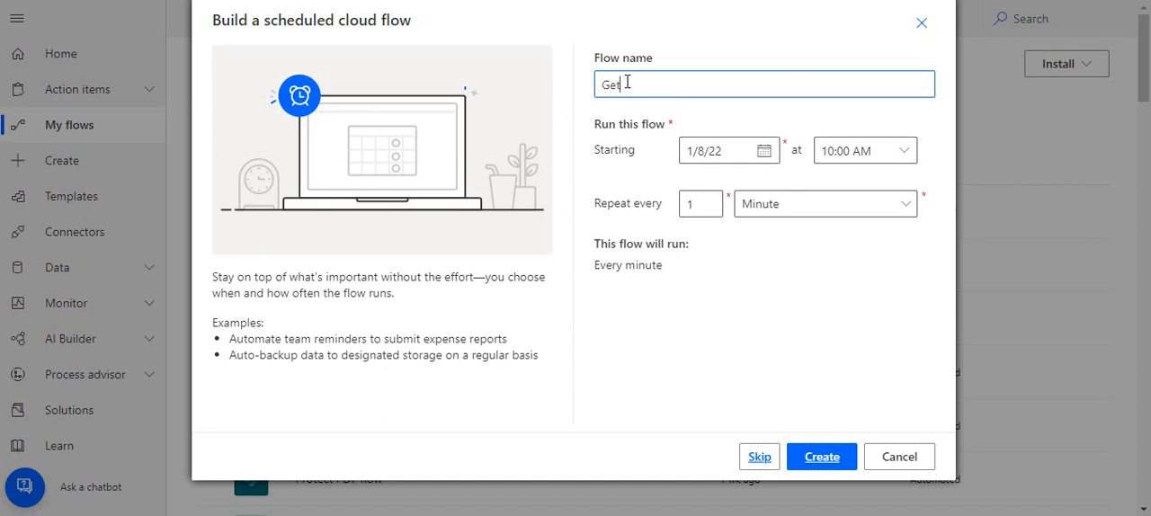
{"action": "type", "text": "SPItemsToFolder"}
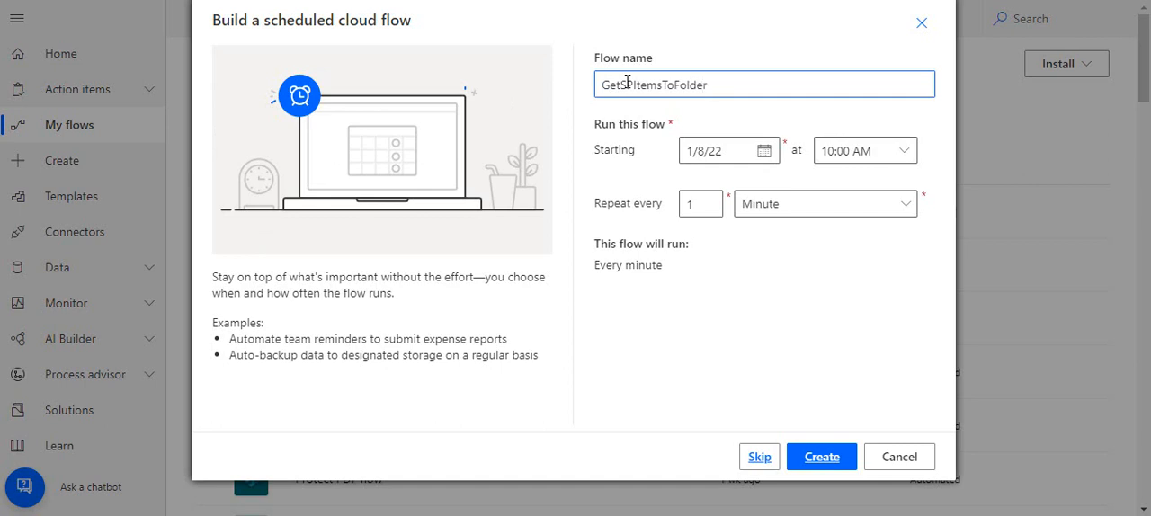
{"action": "left_click", "coordinate": [821, 463]}
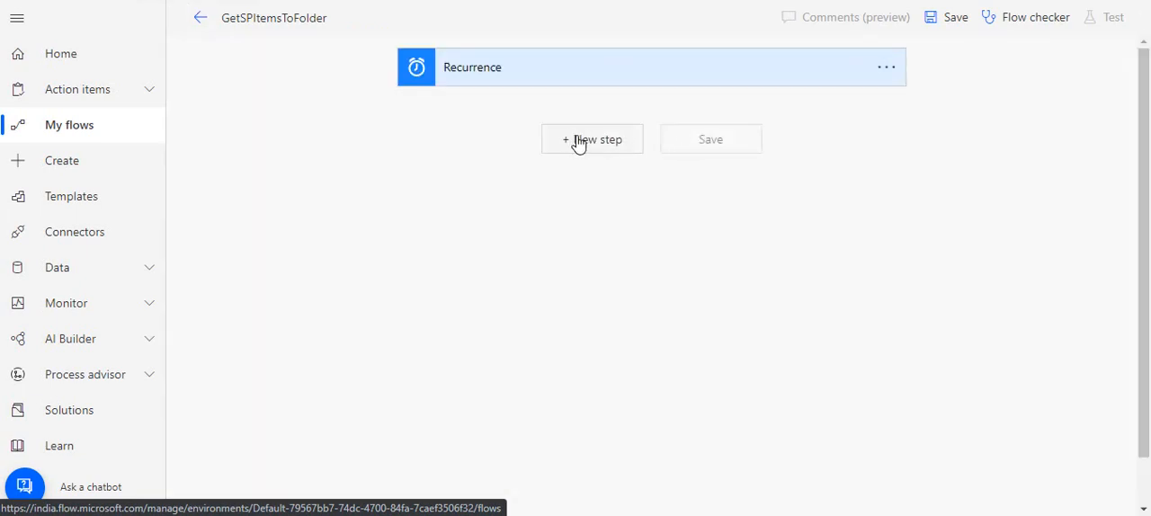
Add the SharePoint Get items action after the Recurrence trigger
{"action": "left_click", "coordinate": [591, 139]}
{"action": "type", "text": "get "}
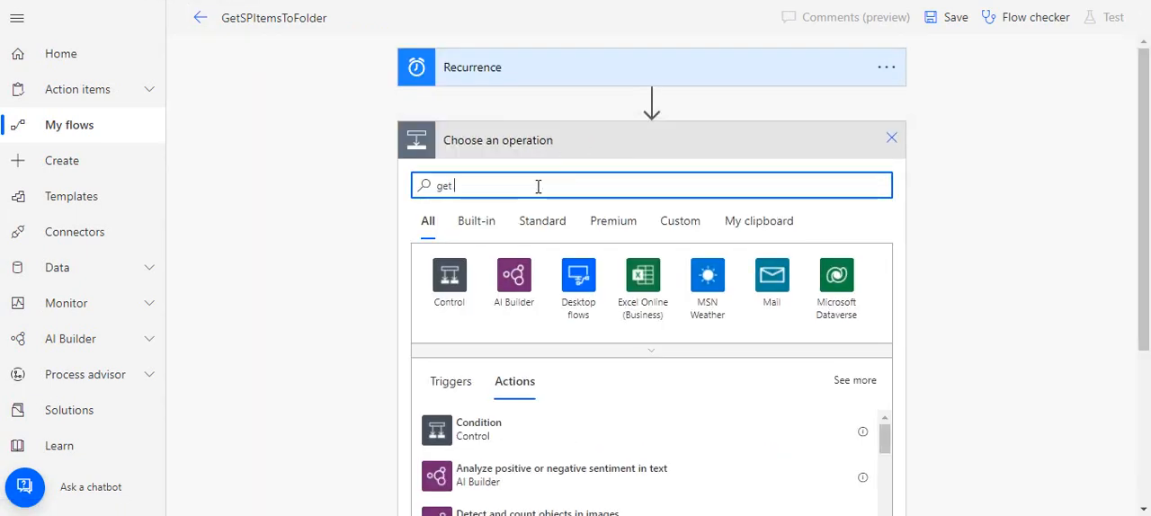
{"action": "type", "text": "items"}
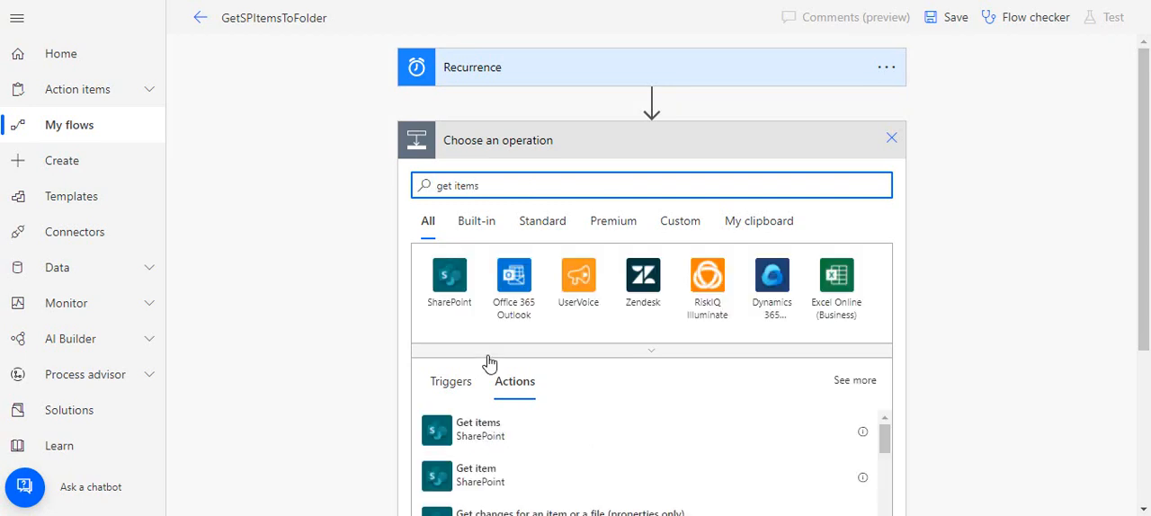
{"action": "left_click", "coordinate": [502, 439]}
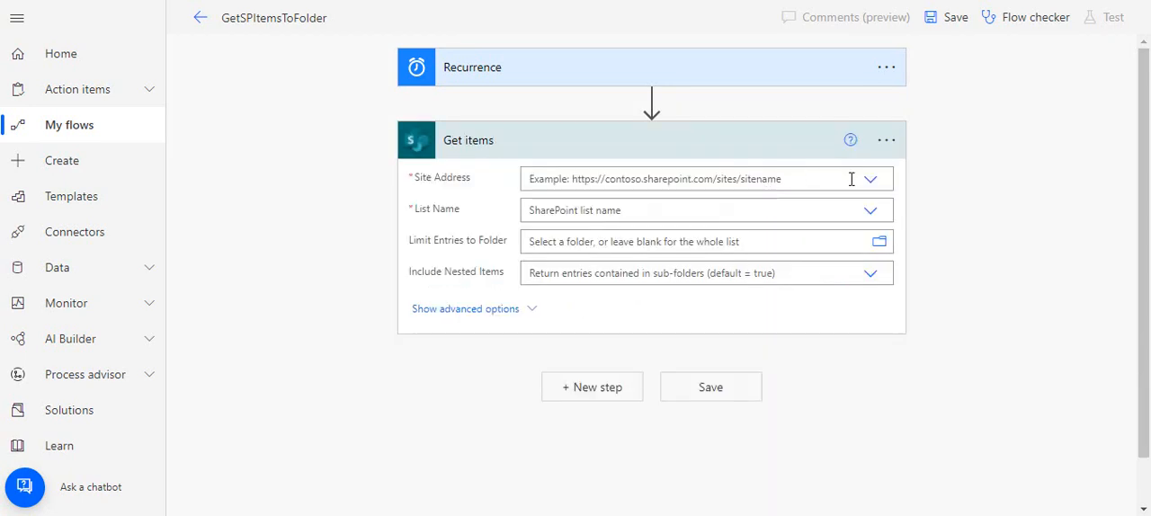
{"action": "left_click", "coordinate": [869, 183]}
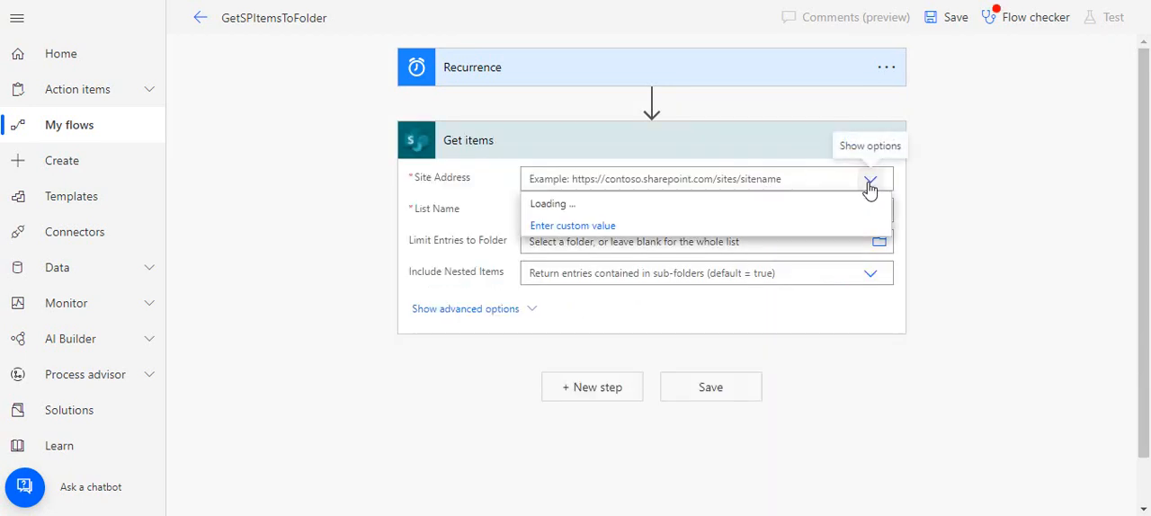
{"action": "scroll", "coordinate": [880, 314], "scroll_direction": "down", "scroll_amount": 2}
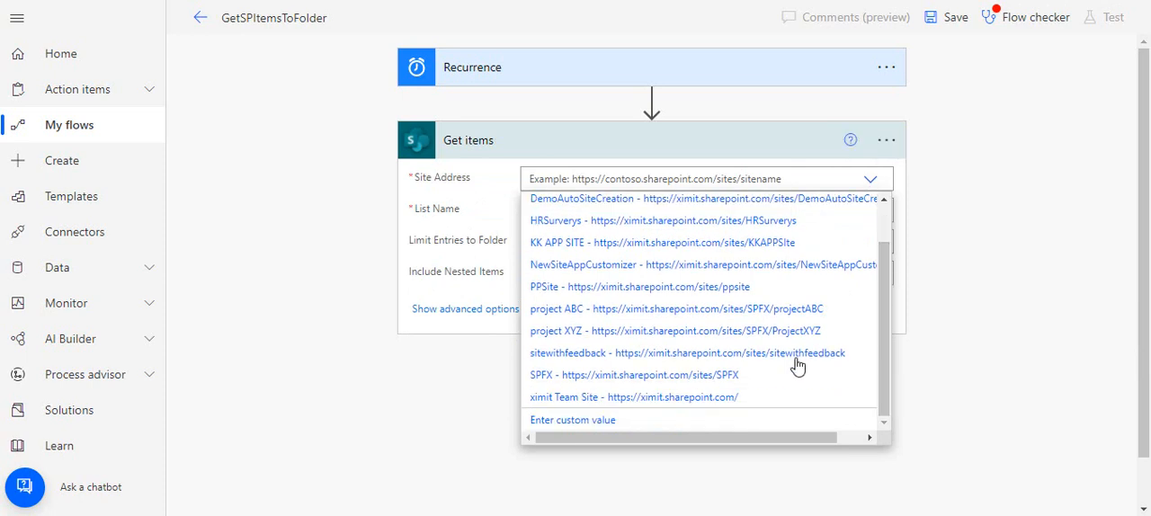
{"action": "left_click", "coordinate": [771, 376]}
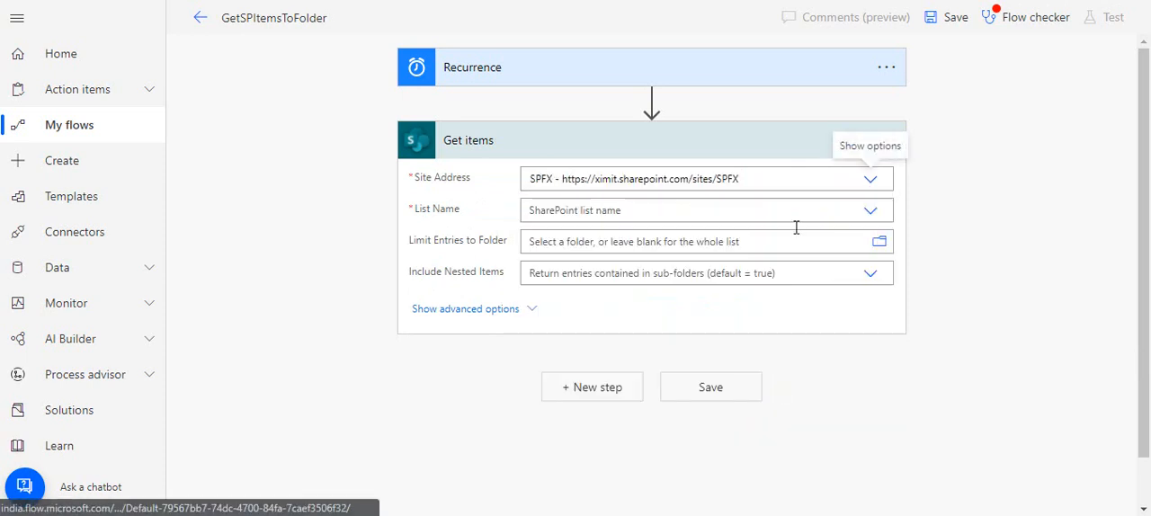
{"action": "left_click", "coordinate": [875, 216]}
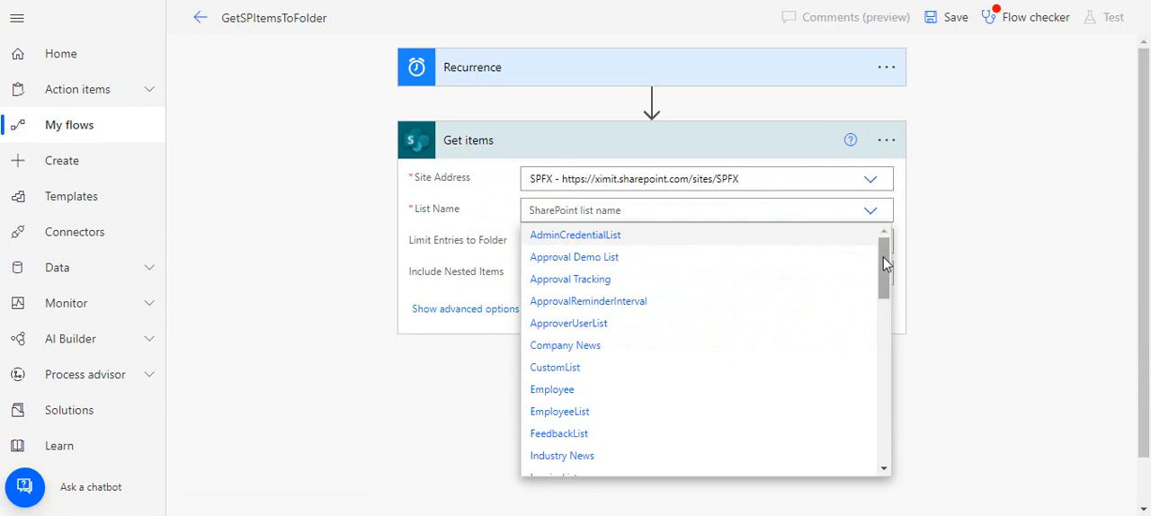
{"action": "left_click_drag", "start_coordinate": [883, 257], "coordinate": [890, 335]}
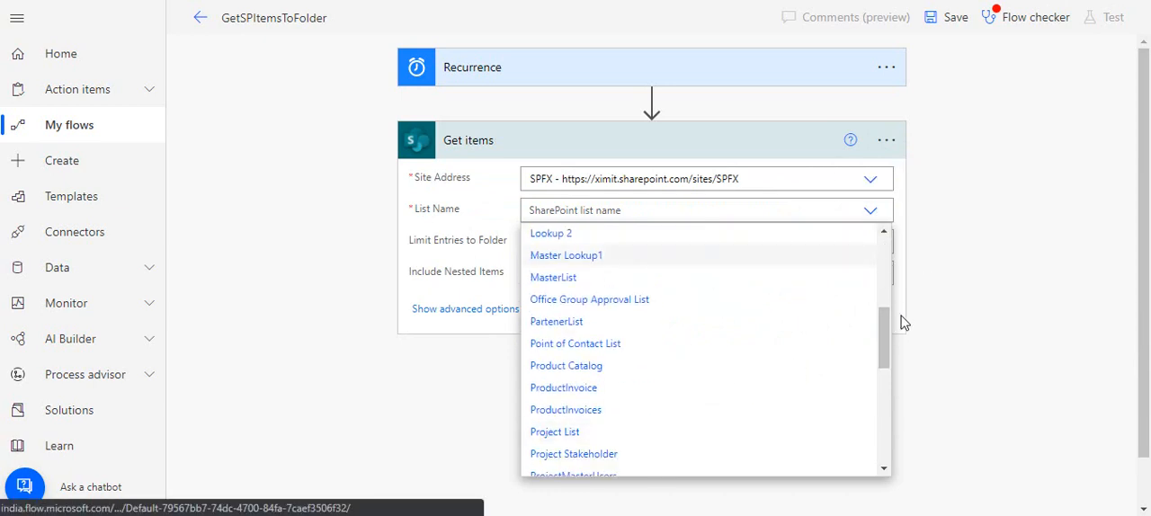
{"action": "left_click_drag", "start_coordinate": [886, 326], "coordinate": [885, 271]}
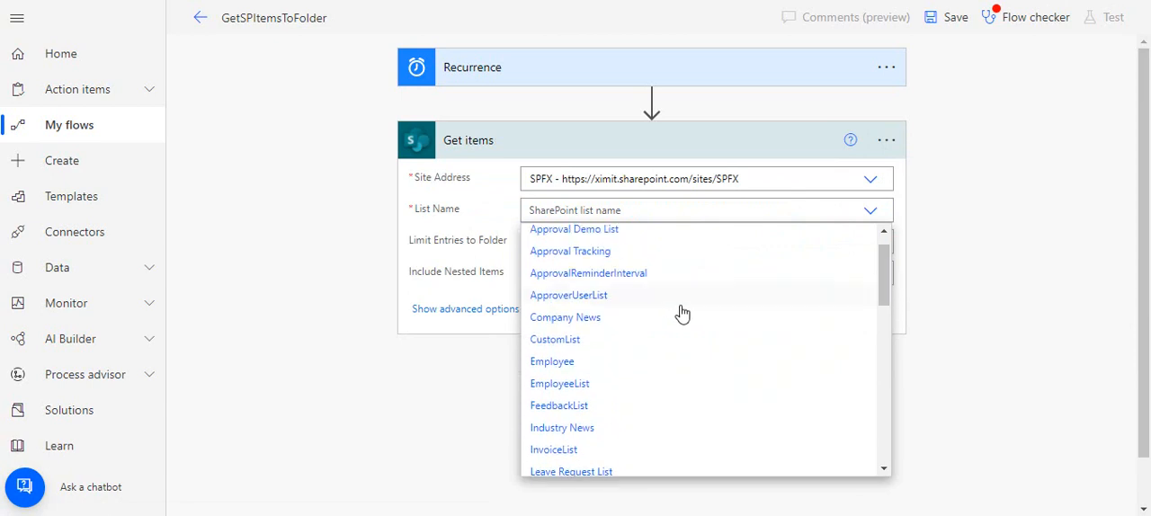
{"action": "left_click", "coordinate": [660, 322]}
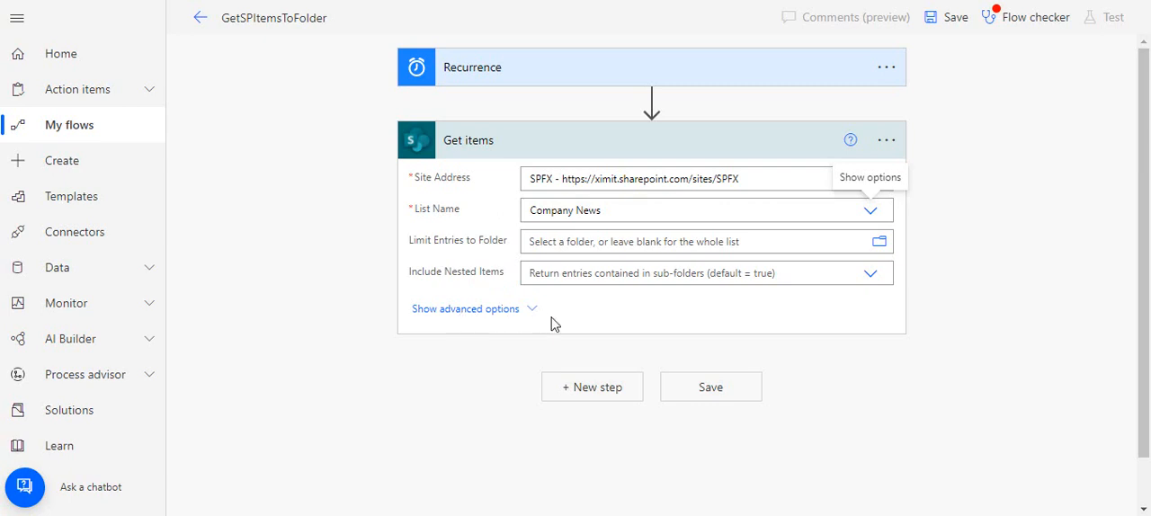
Add the Data Operation action Create CSV table after Get items
{"action": "left_click", "coordinate": [576, 389]}
{"action": "type", "text": "create "}
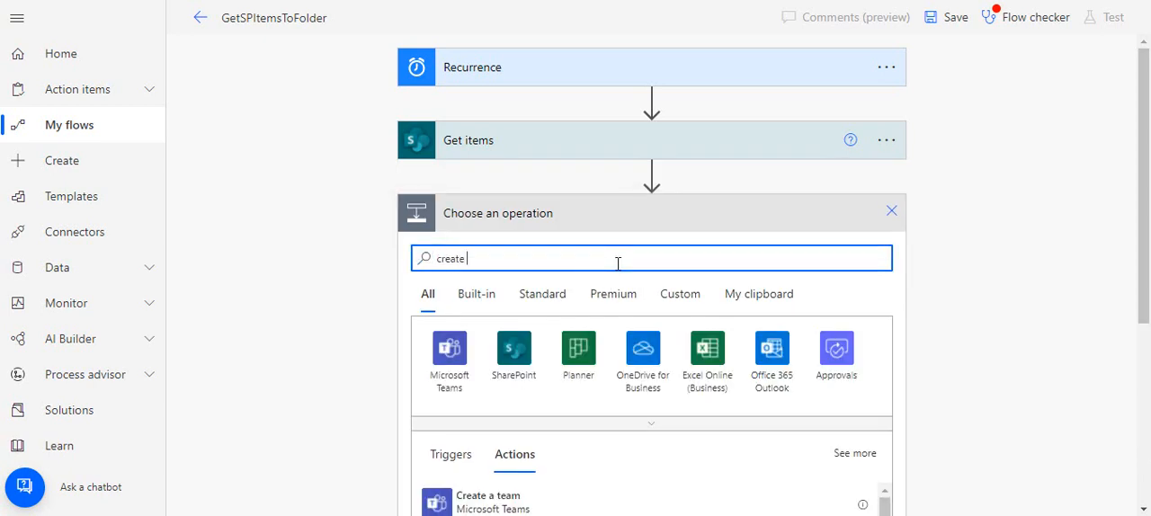
{"action": "type", "text": "s"}
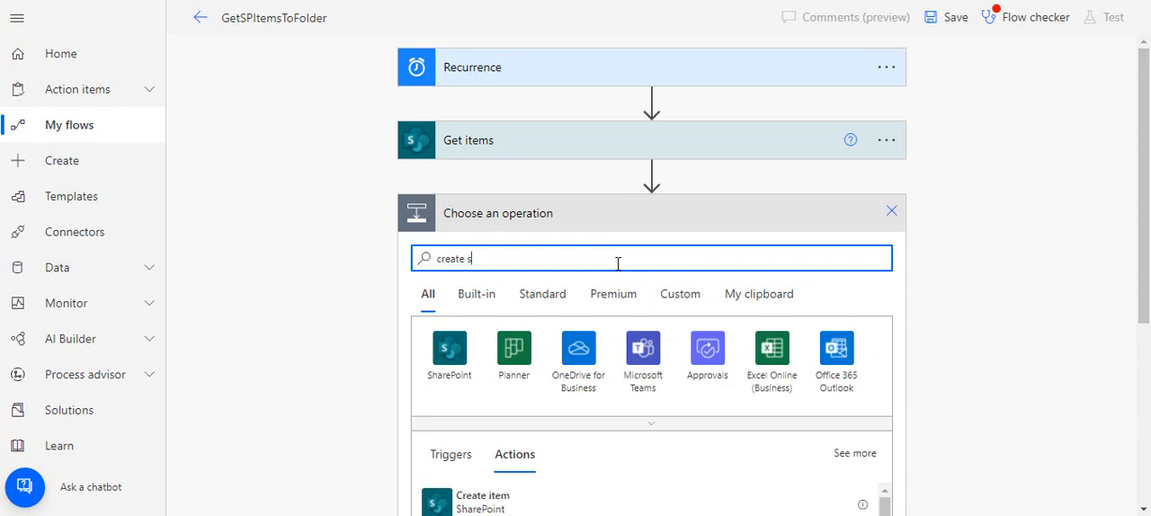
{"action": "key", "text": "BackSpace"}
{"action": "type", "text": "csv"}
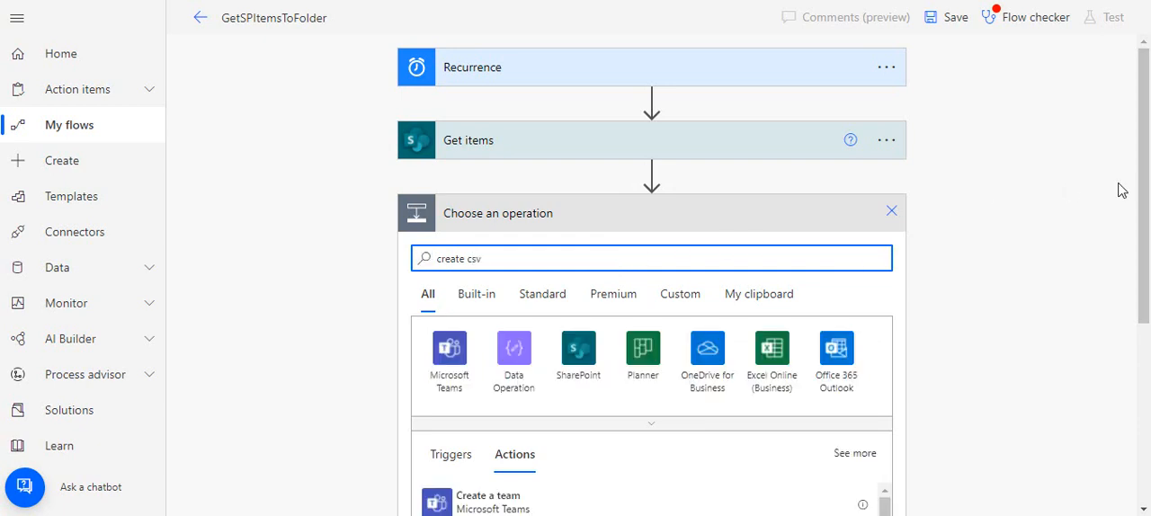
{"action": "scroll", "coordinate": [1117, 187], "scroll_direction": "down", "scroll_amount": 1}
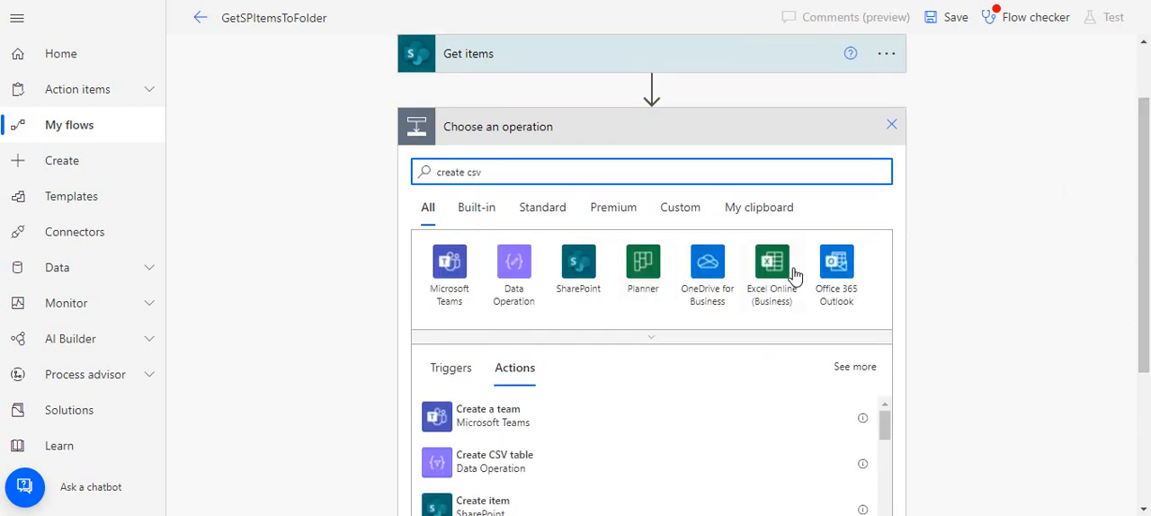
{"action": "type", "text": "table"}
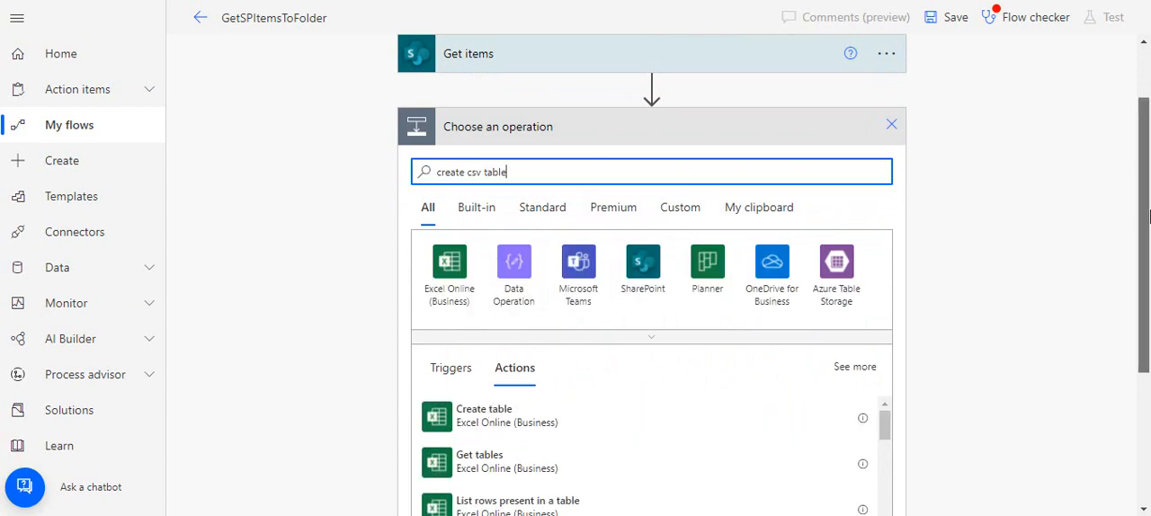
{"action": "scroll", "coordinate": [1148, 216], "scroll_direction": "down", "scroll_amount": 3}
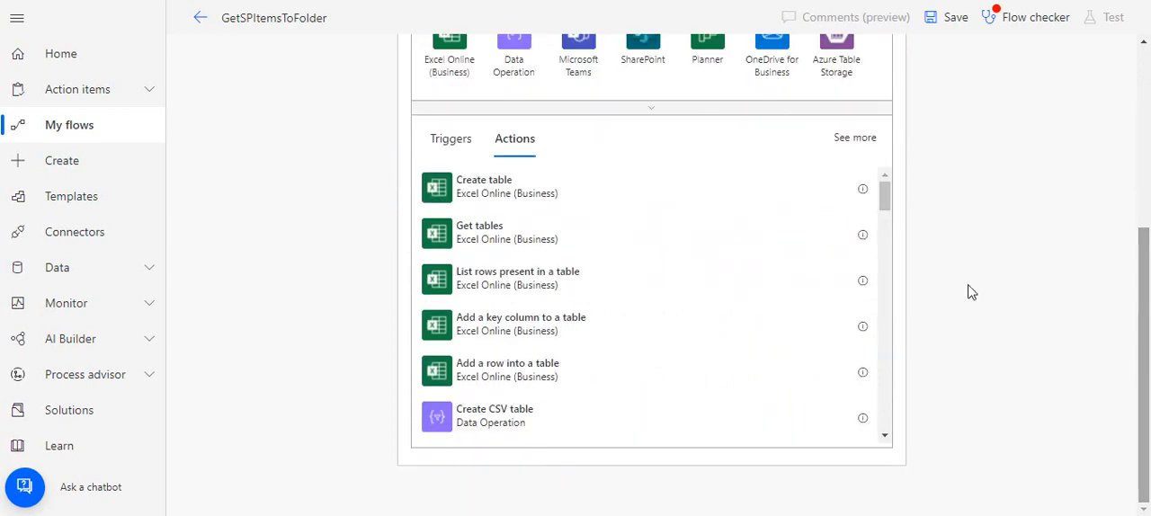
{"action": "left_click", "coordinate": [514, 418]}
Use the value output of Get items as the CSV table's source and set its columns to Custom
{"action": "left_click", "coordinate": [581, 253]}
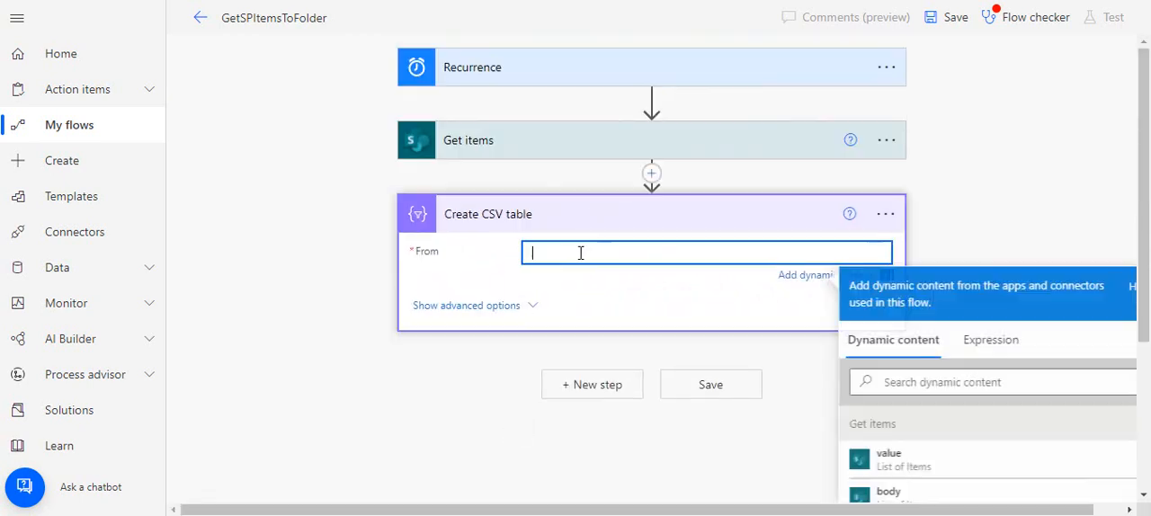
{"action": "scroll", "coordinate": [1148, 261], "scroll_direction": "down", "scroll_amount": 1}
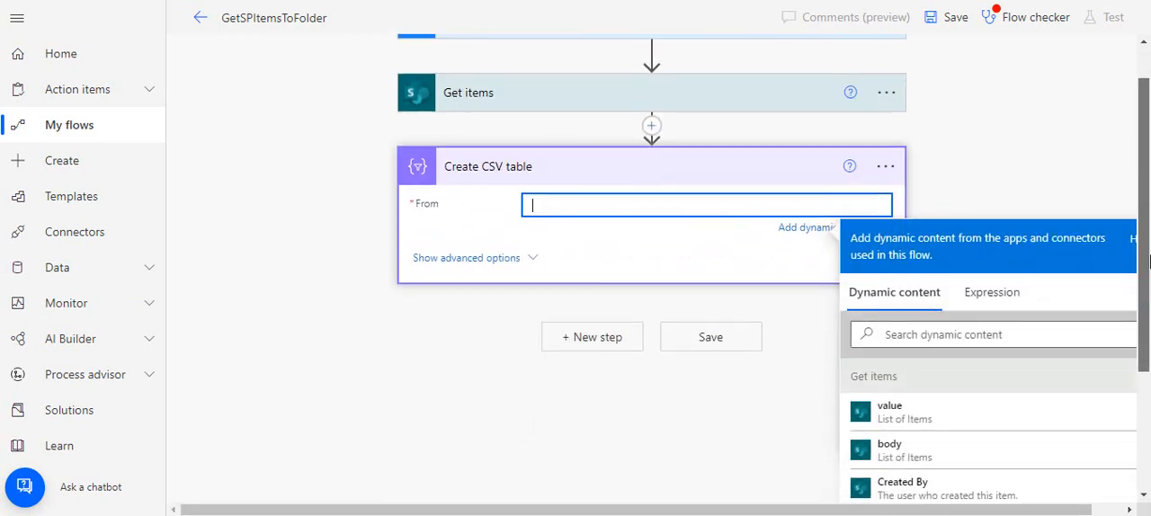
{"action": "scroll", "coordinate": [1148, 261], "scroll_direction": "down", "scroll_amount": 1}
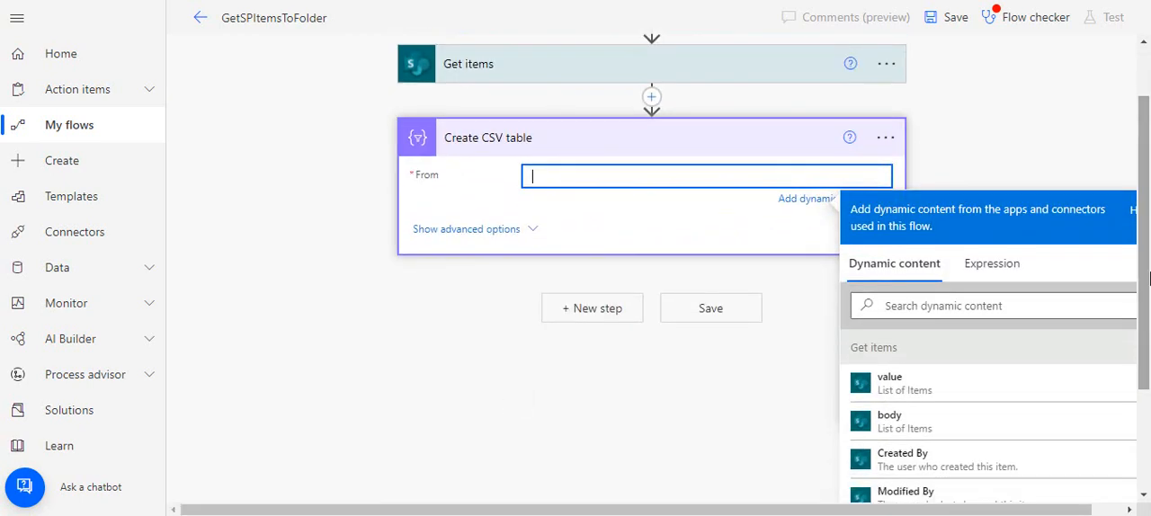
{"action": "left_click", "coordinate": [961, 385]}
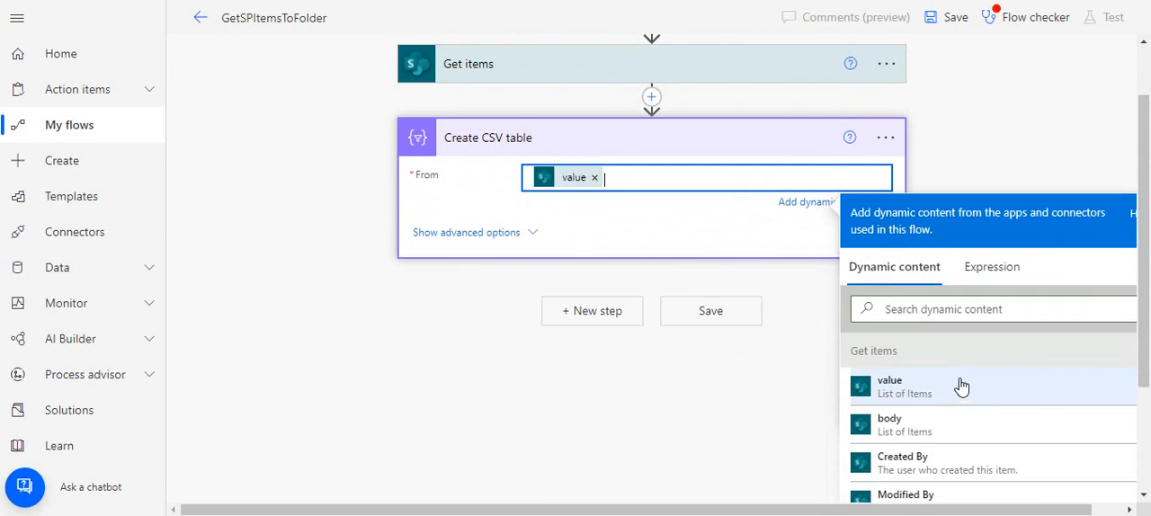
{"action": "left_click", "coordinate": [476, 238]}
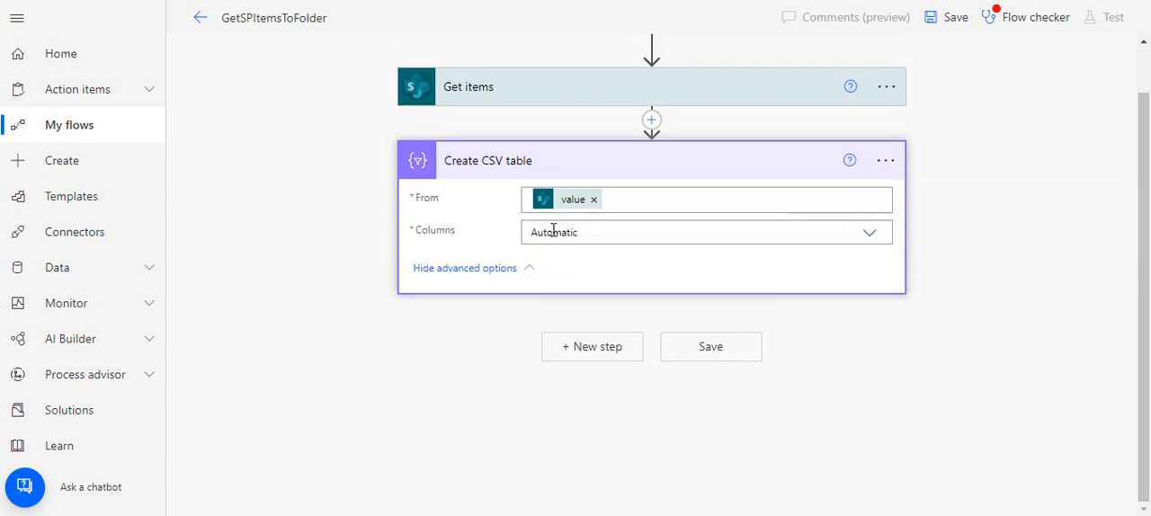
{"action": "left_click", "coordinate": [574, 231]}
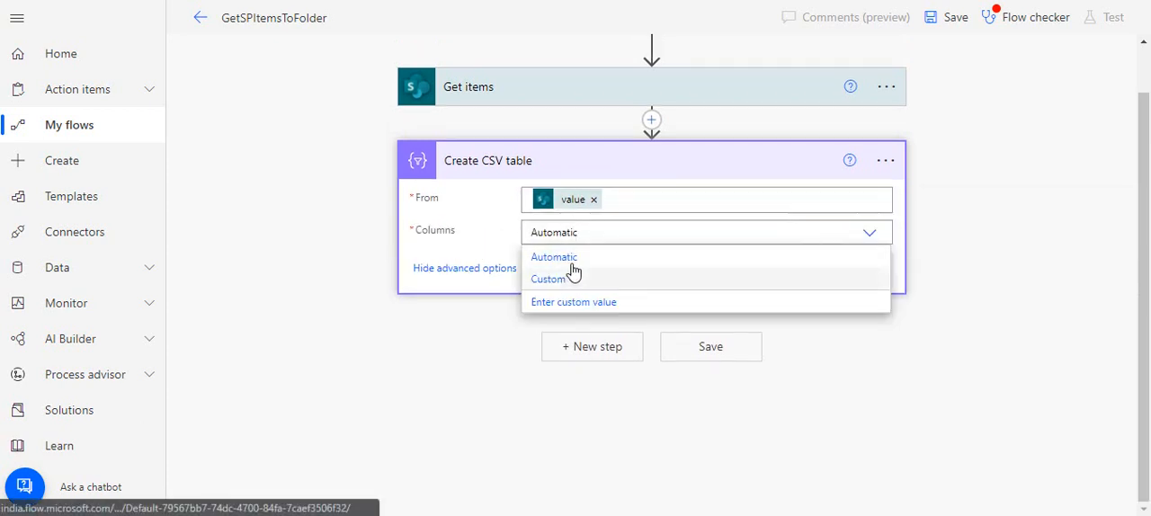
{"action": "left_click", "coordinate": [561, 282]}
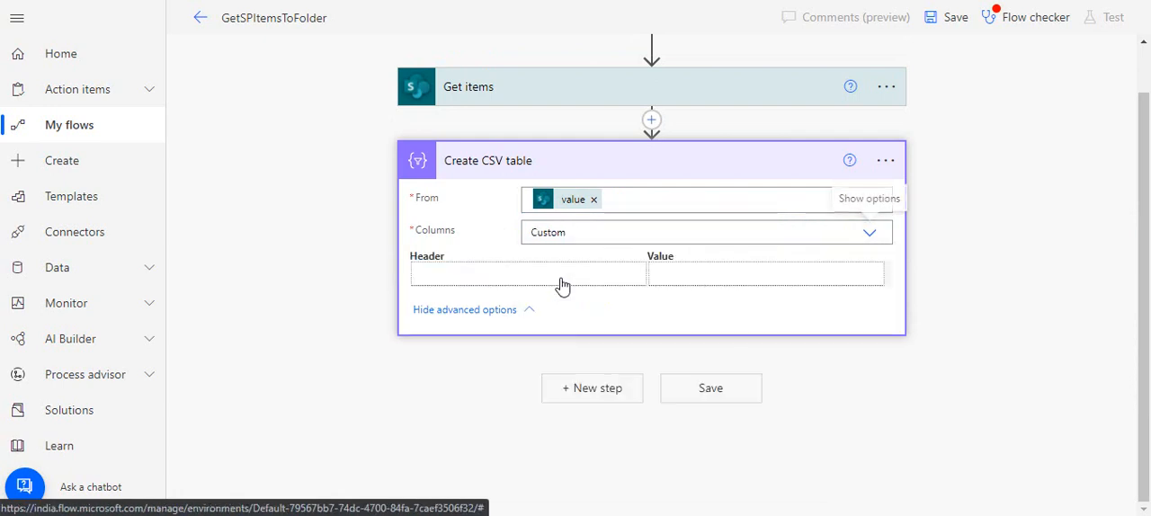
Add a custom column with the header Url to the CSV table and map it to the Url output of Get items
{"action": "left_click", "coordinate": [507, 274]}
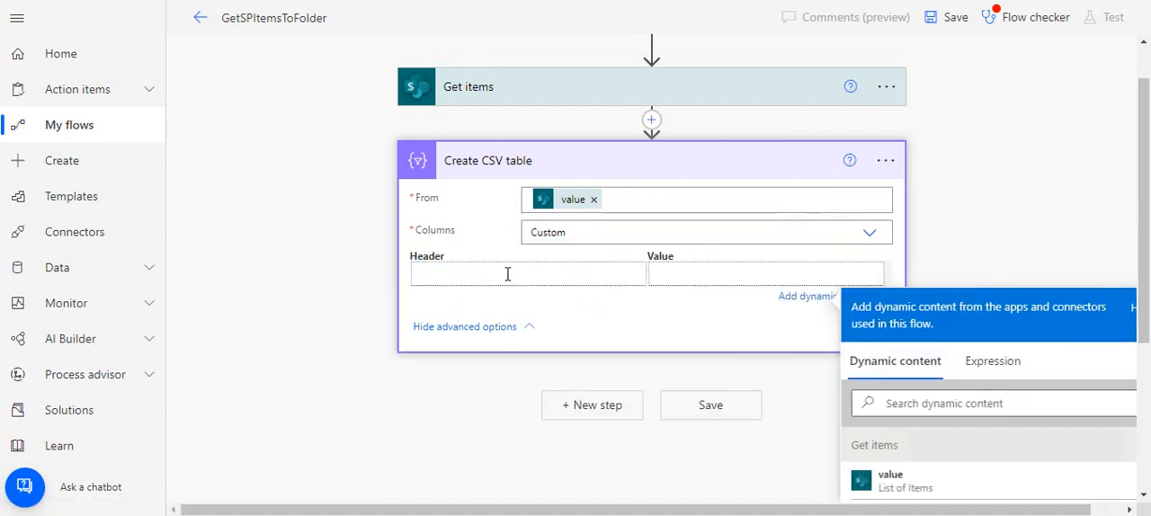
{"action": "left_click", "coordinate": [703, 274]}
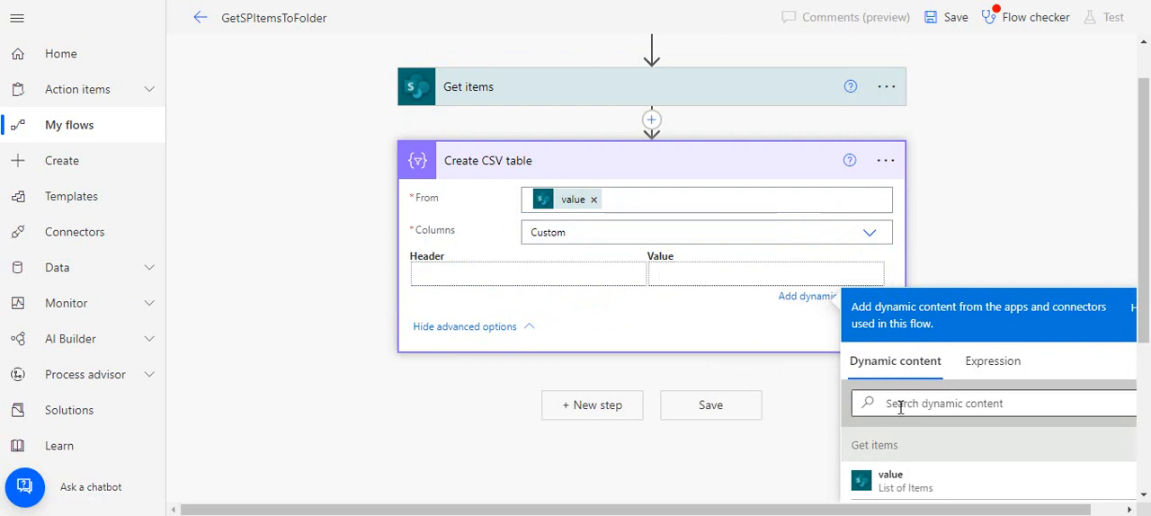
{"action": "left_click", "coordinate": [512, 276]}
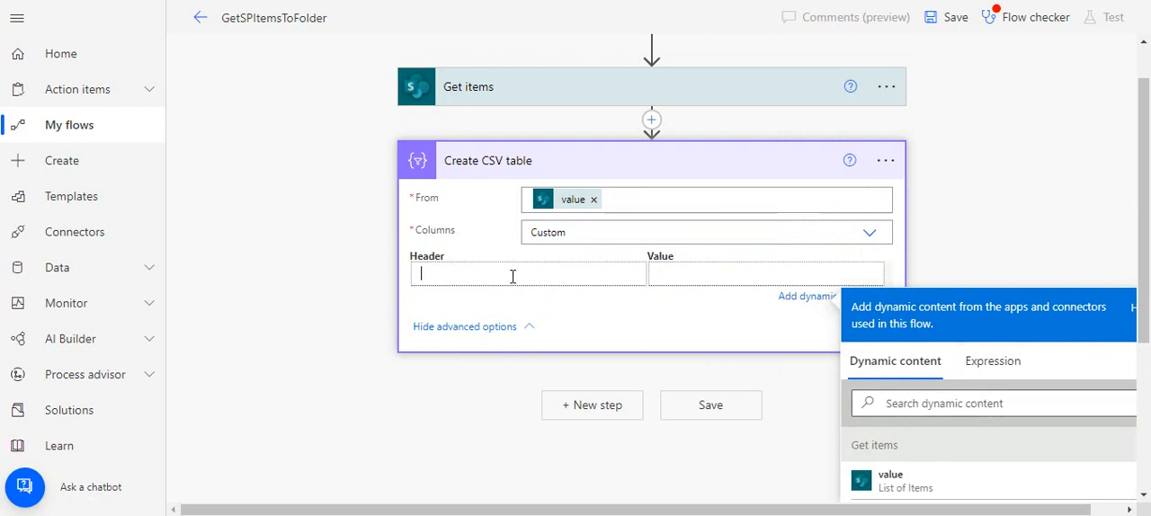
{"action": "type", "text": "Url"}
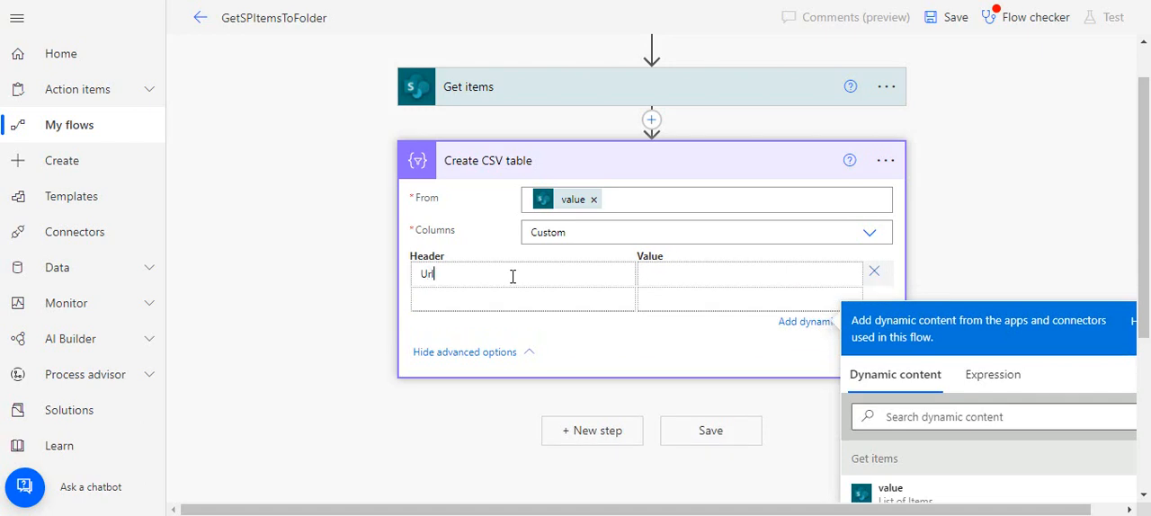
{"action": "left_click", "coordinate": [674, 280]}
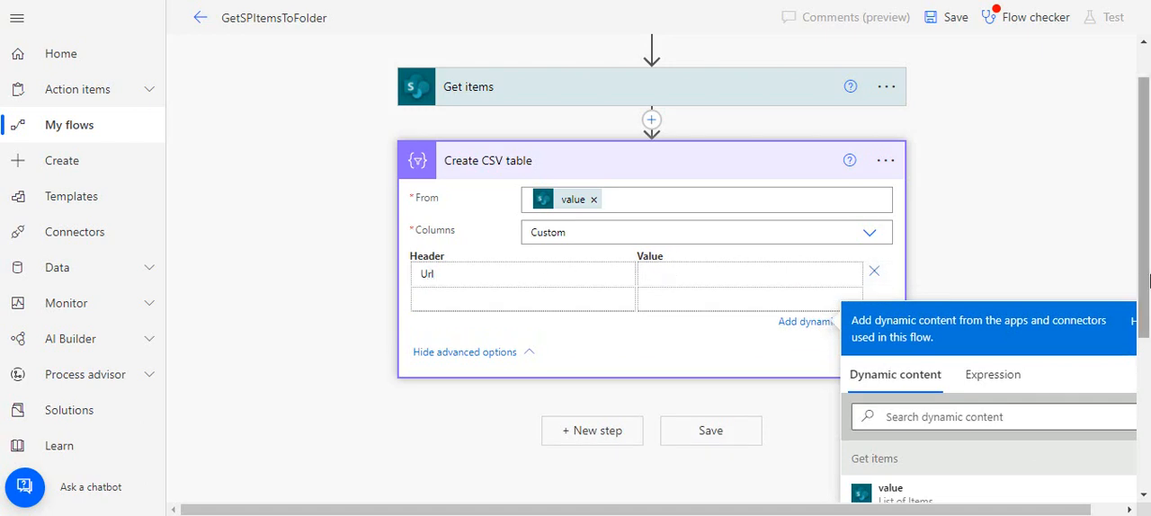
{"action": "scroll", "coordinate": [1112, 332], "scroll_direction": "down", "scroll_amount": 1}
{"action": "left_click", "coordinate": [943, 321]}
{"action": "type", "text": "ur"}
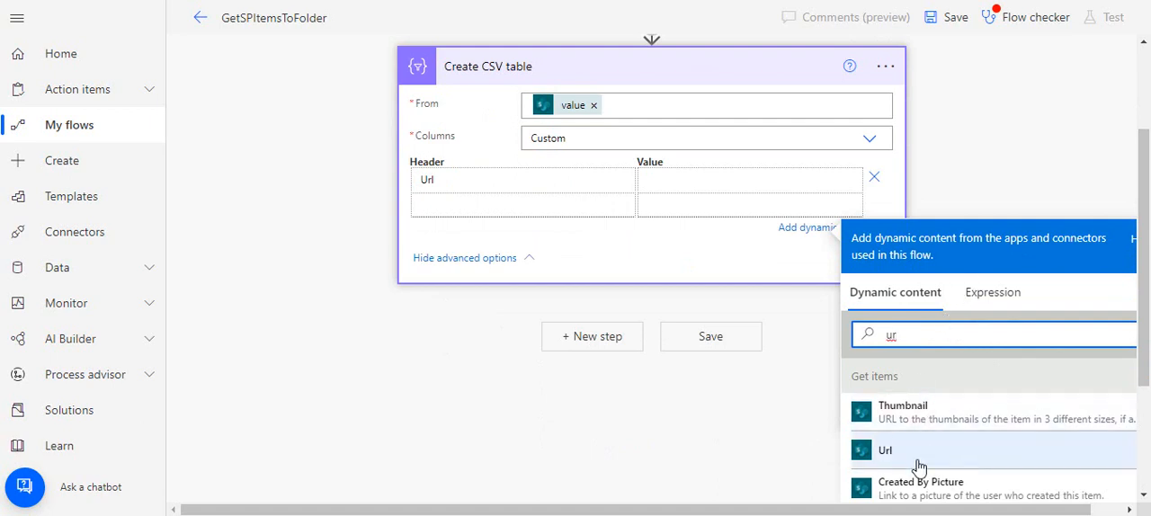
{"action": "left_click", "coordinate": [890, 466]}
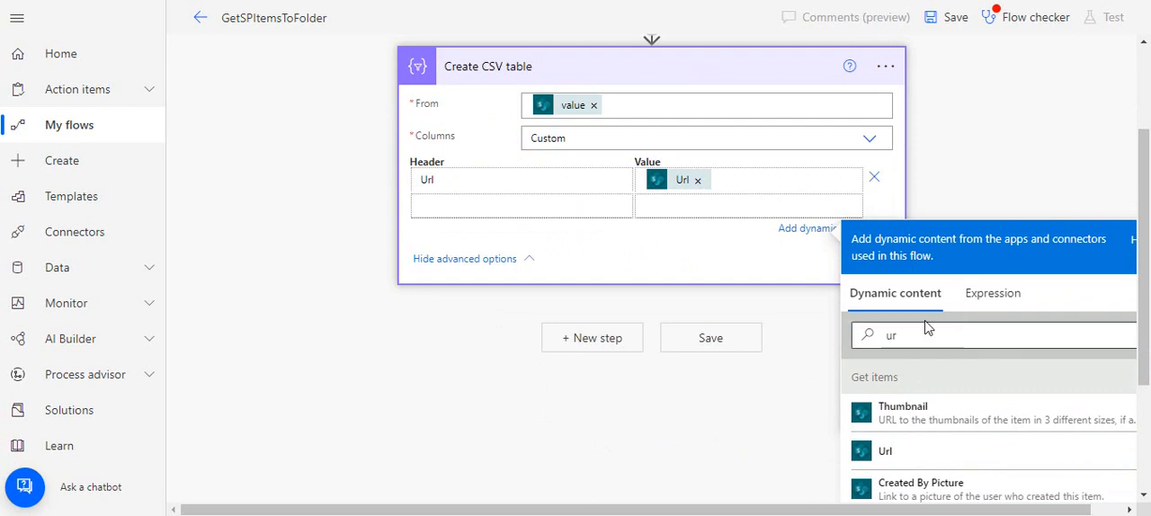
Remove the custom Url column and set the CSV table's columns to Automatic
{"action": "left_click", "coordinate": [873, 181]}
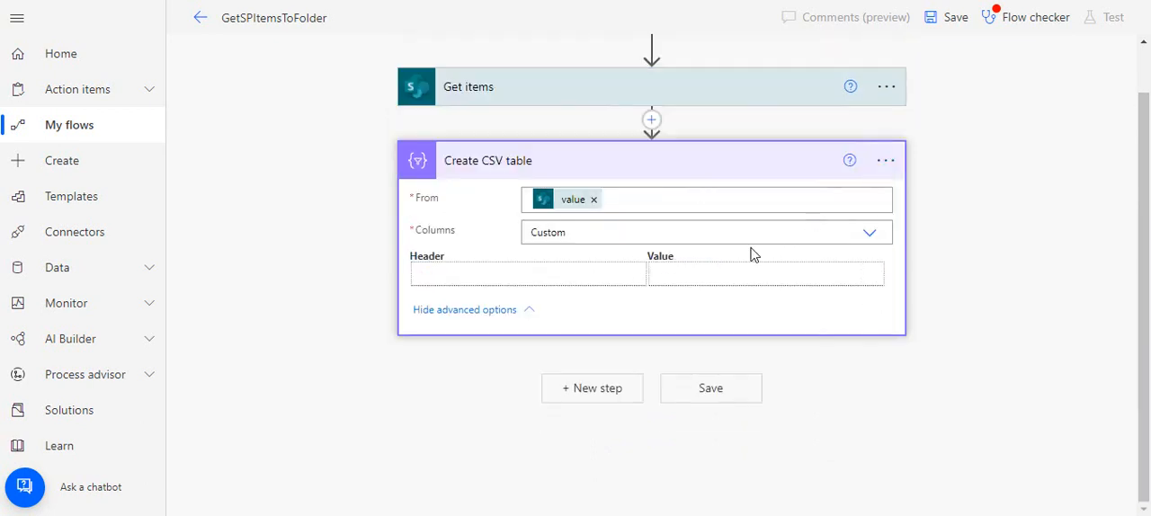
{"action": "left_click", "coordinate": [871, 234]}
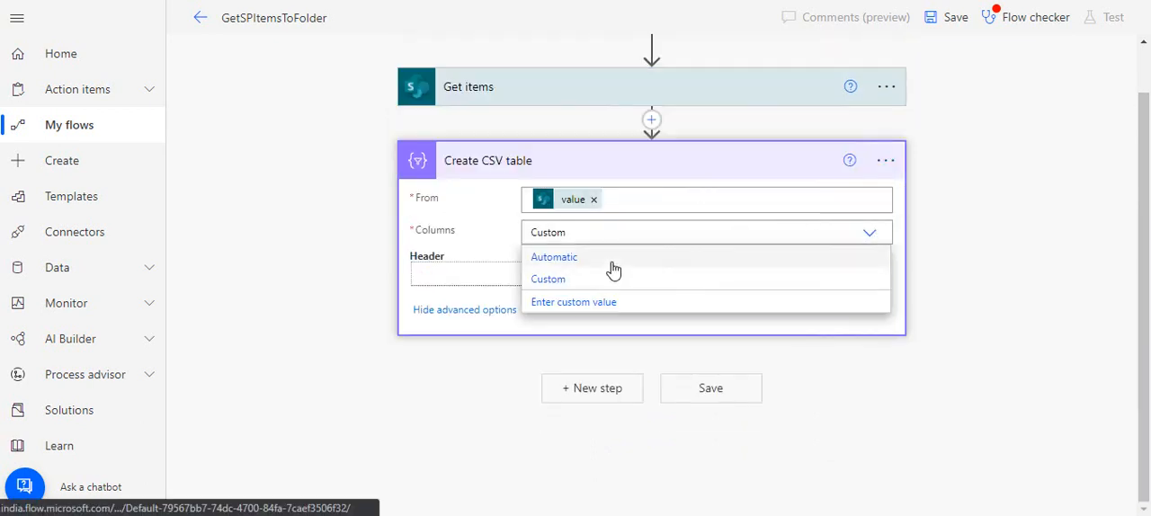
{"action": "left_click", "coordinate": [608, 267]}
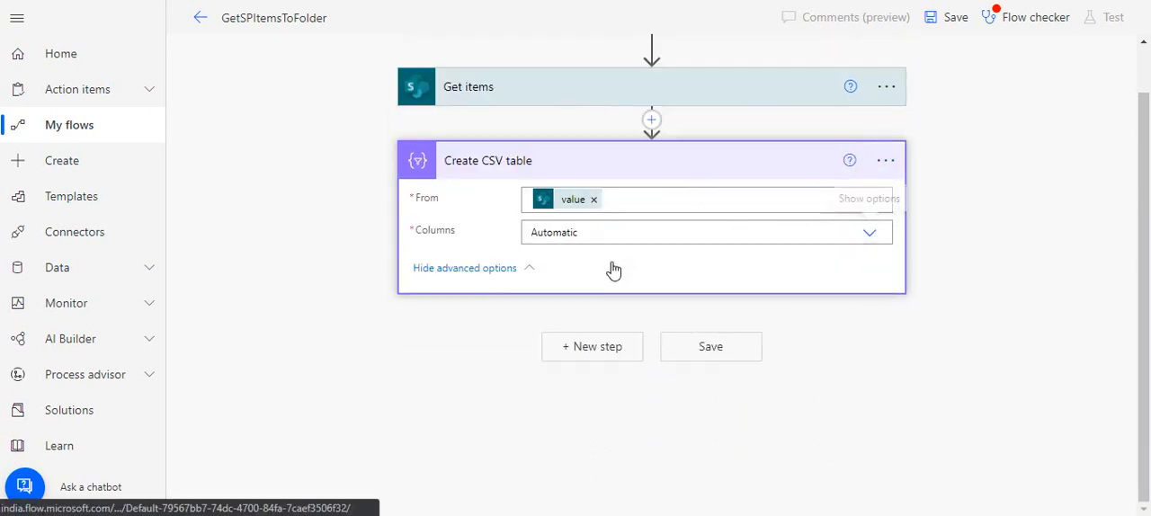
{"action": "left_click", "coordinate": [390, 402]}
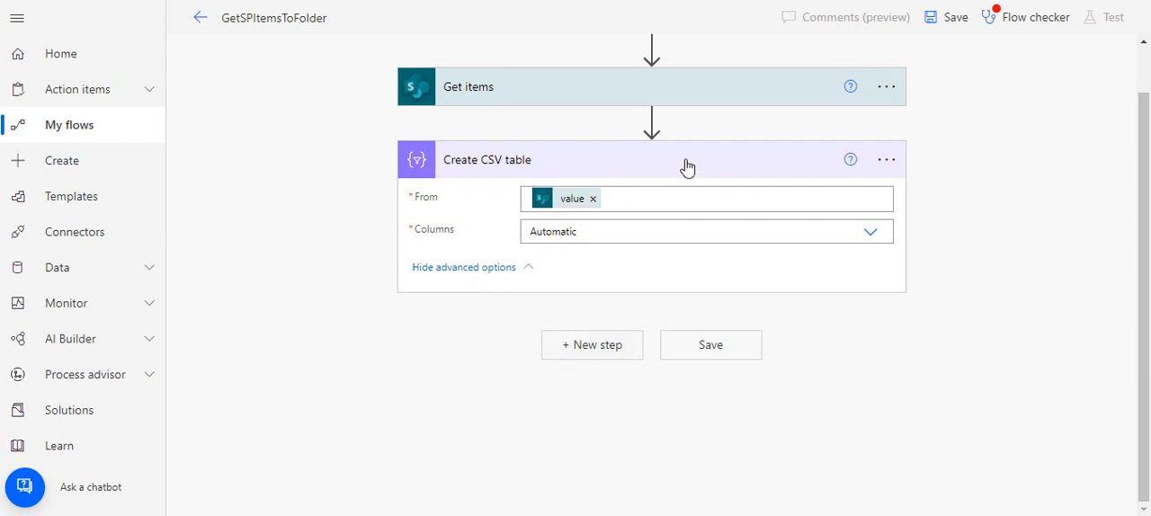
Add the File System action Create file after Create CSV table
{"action": "left_click", "coordinate": [587, 346]}
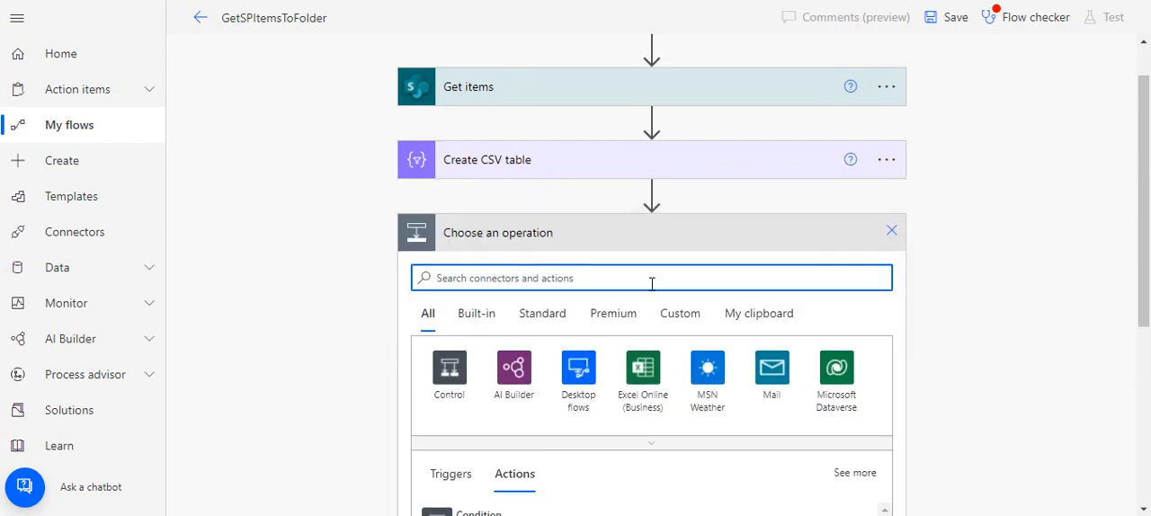
{"action": "type", "text": "file"}
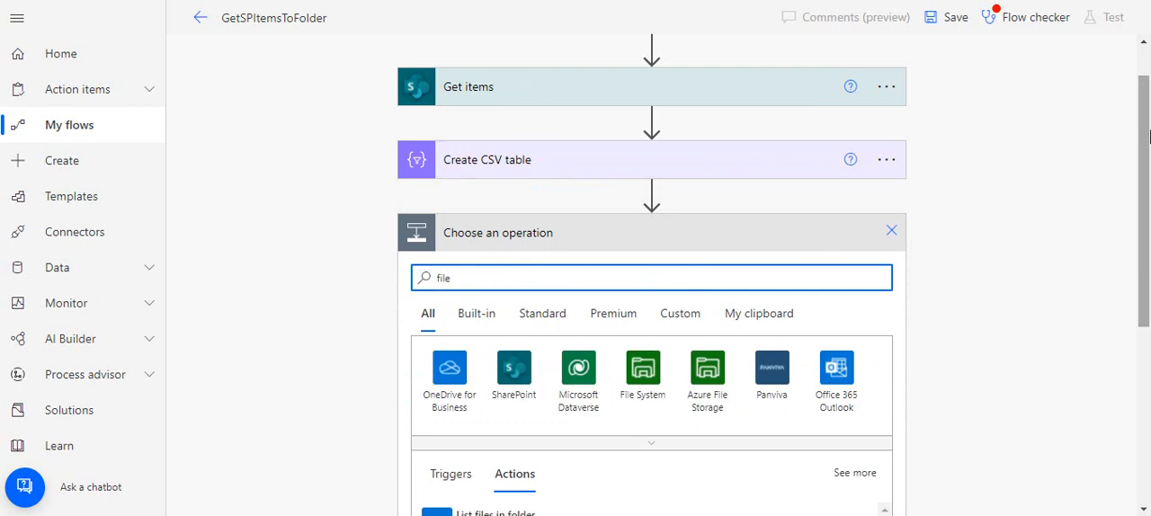
{"action": "scroll", "coordinate": [771, 276], "scroll_direction": "down", "scroll_amount": 1}
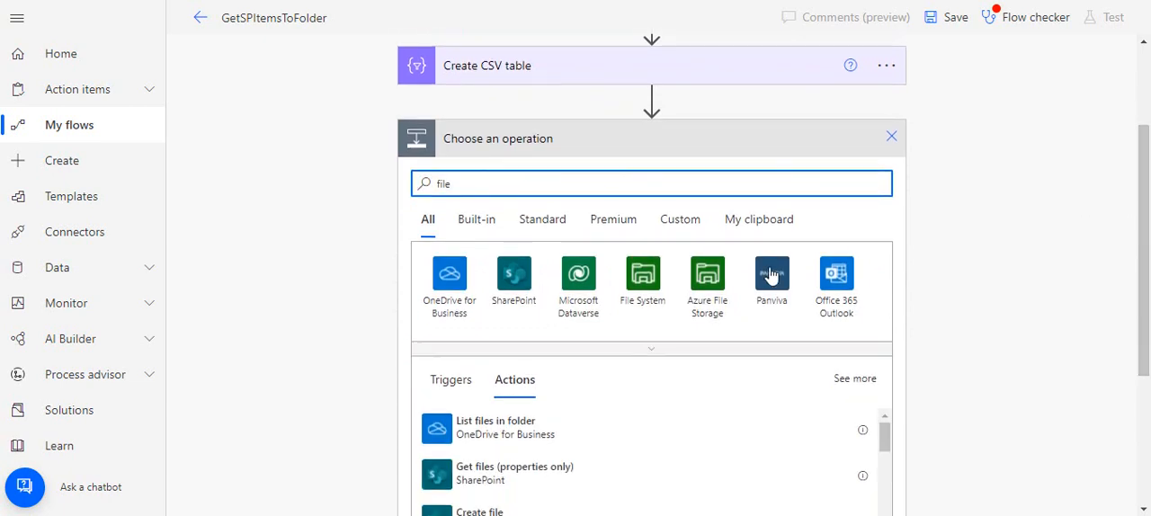
{"action": "left_click", "coordinate": [643, 279]}
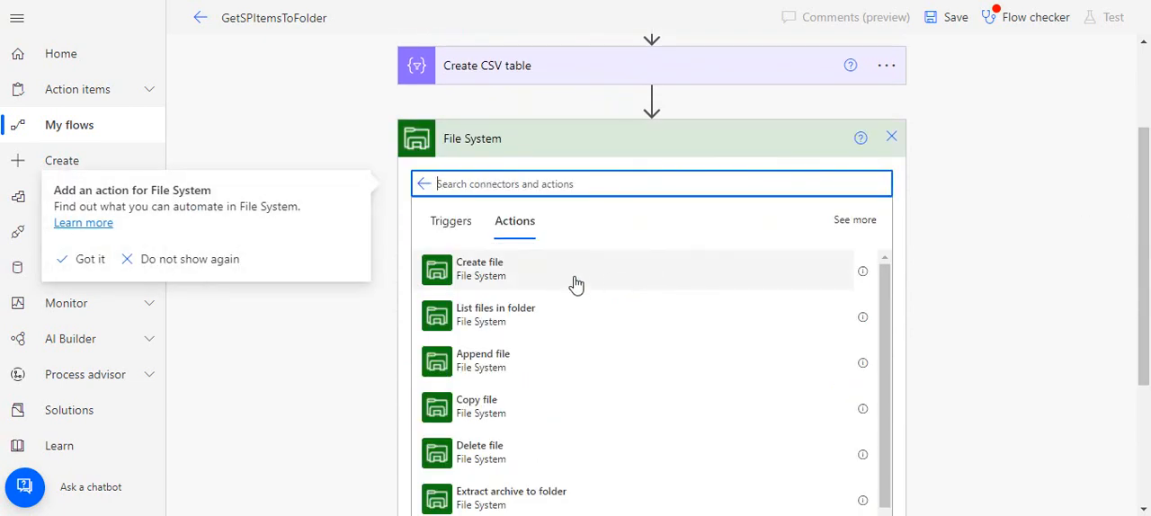
{"action": "left_click", "coordinate": [579, 284]}
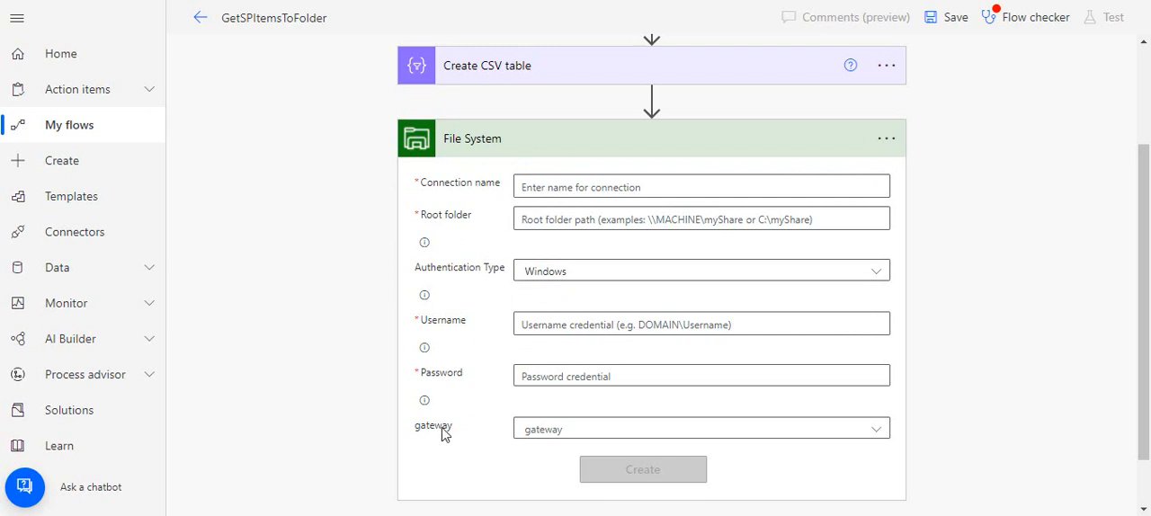
Look at the gateway options offered for the File System connection
{"action": "left_click", "coordinate": [561, 441]}
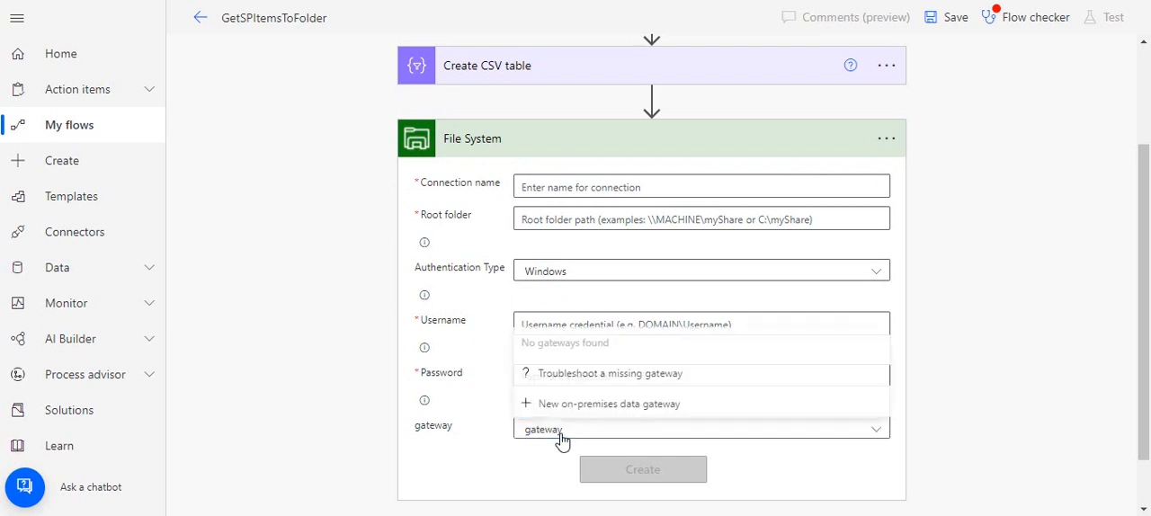
{"action": "left_click", "coordinate": [479, 452]}
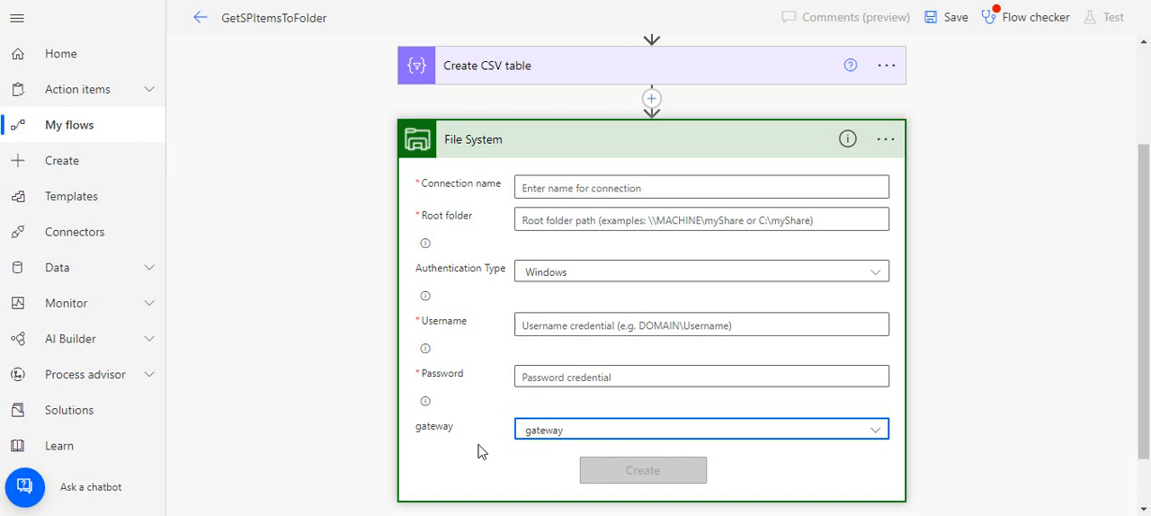
{"action": "left_click", "coordinate": [533, 438]}
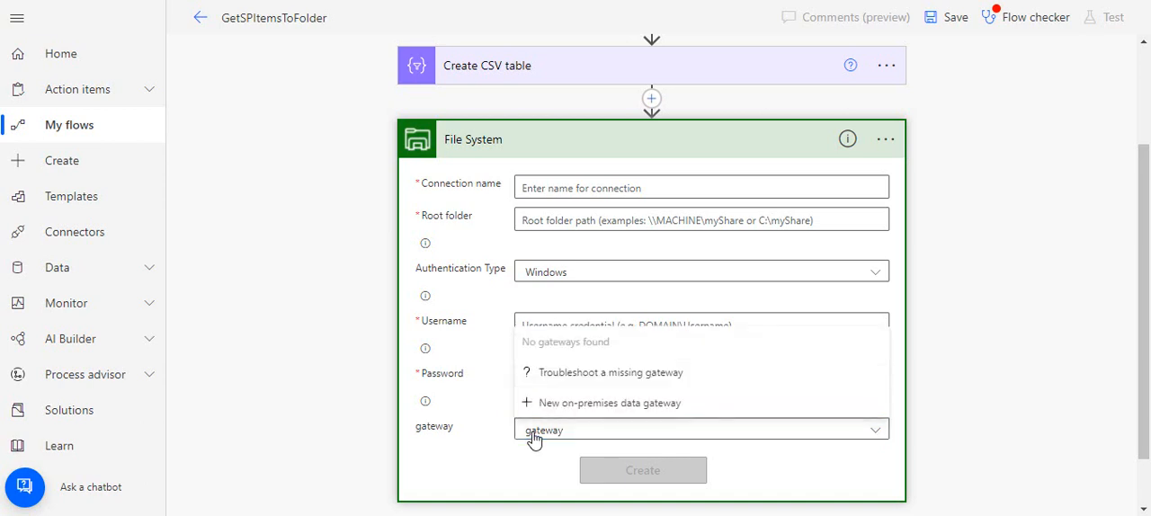
{"action": "left_click", "coordinate": [487, 442]}
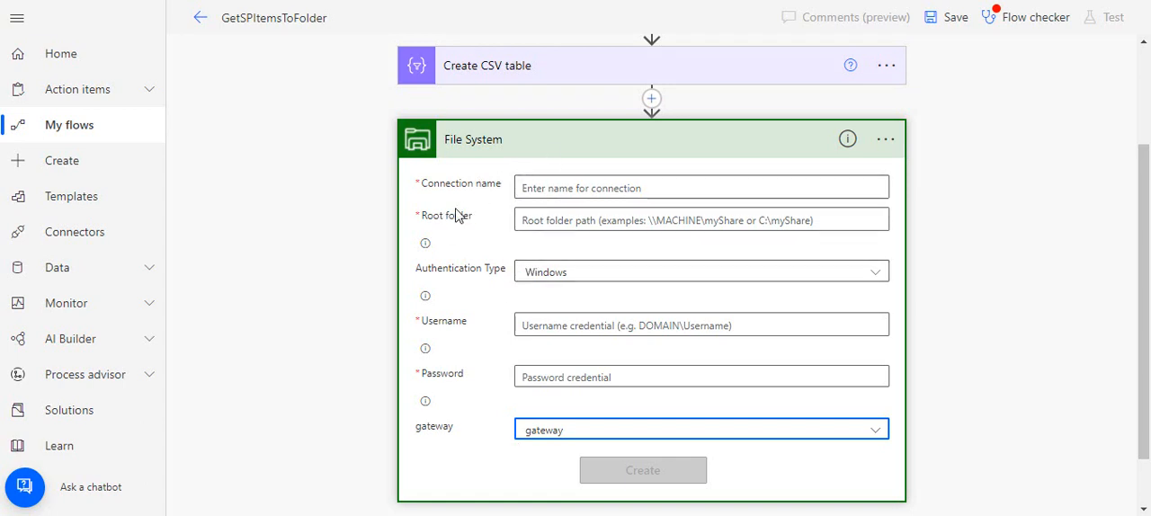
Name the File System connection GetKDrive and set its root folder to \\xxxx\\share
{"action": "left_click", "coordinate": [537, 184]}
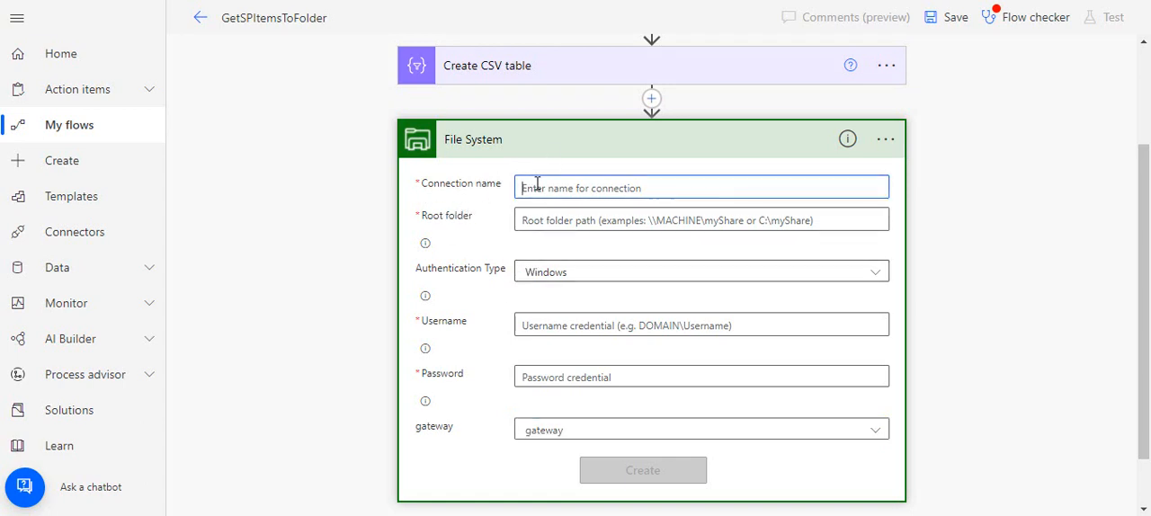
{"action": "type", "text": "GetDrive"}
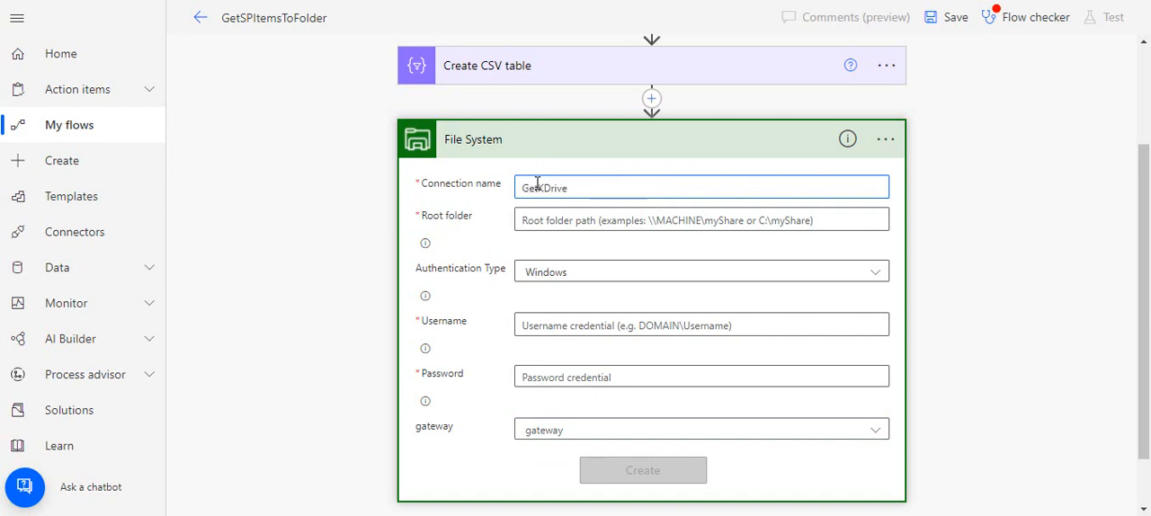
{"action": "left_click", "coordinate": [564, 219]}
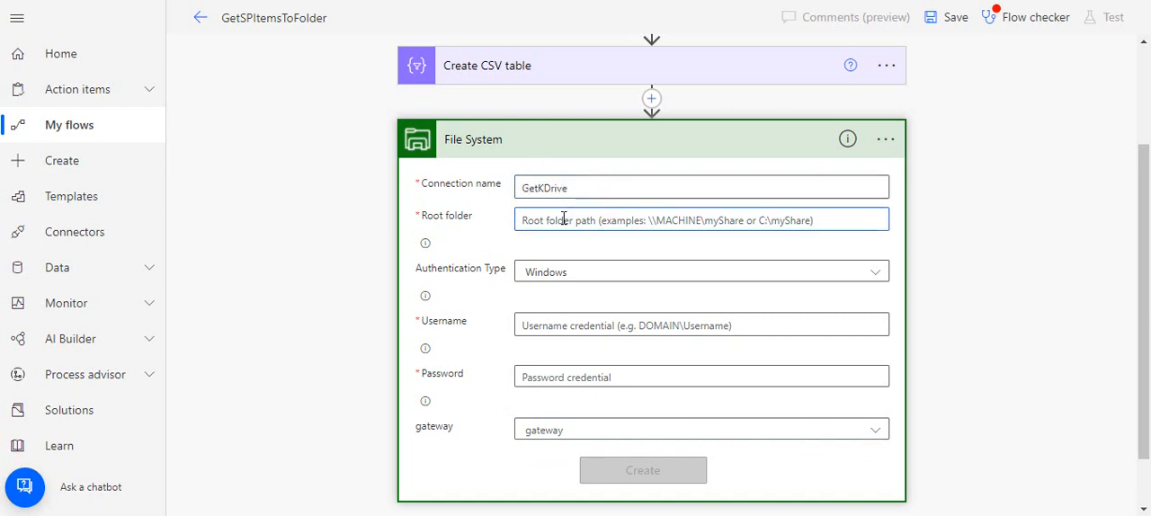
{"action": "type", "text": "\\"}
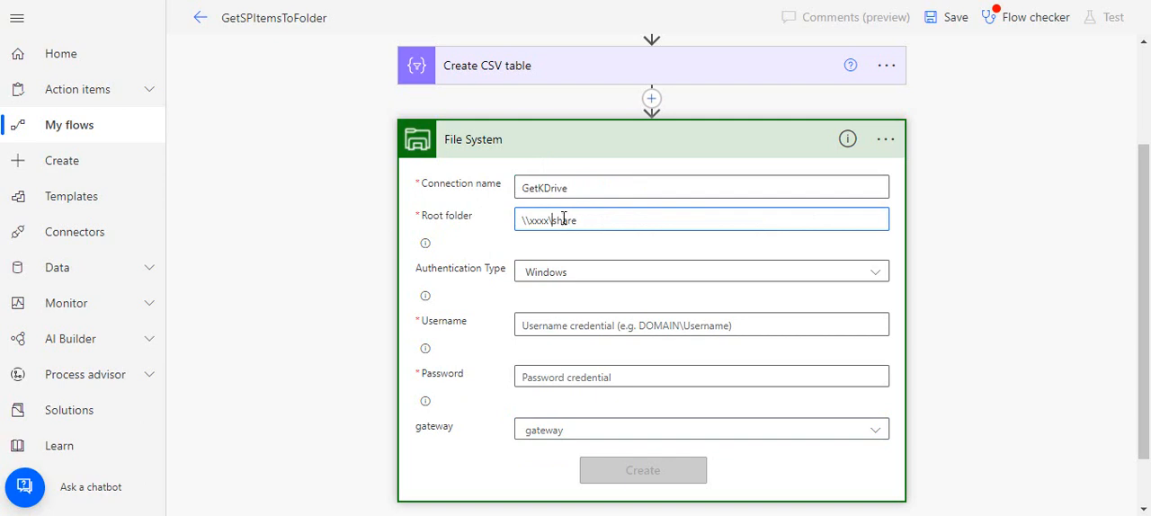
{"action": "type", "text": "\\"}
{"action": "left_click_drag", "start_coordinate": [597, 223], "coordinate": [500, 217]}
{"action": "left_click", "coordinate": [484, 247]}
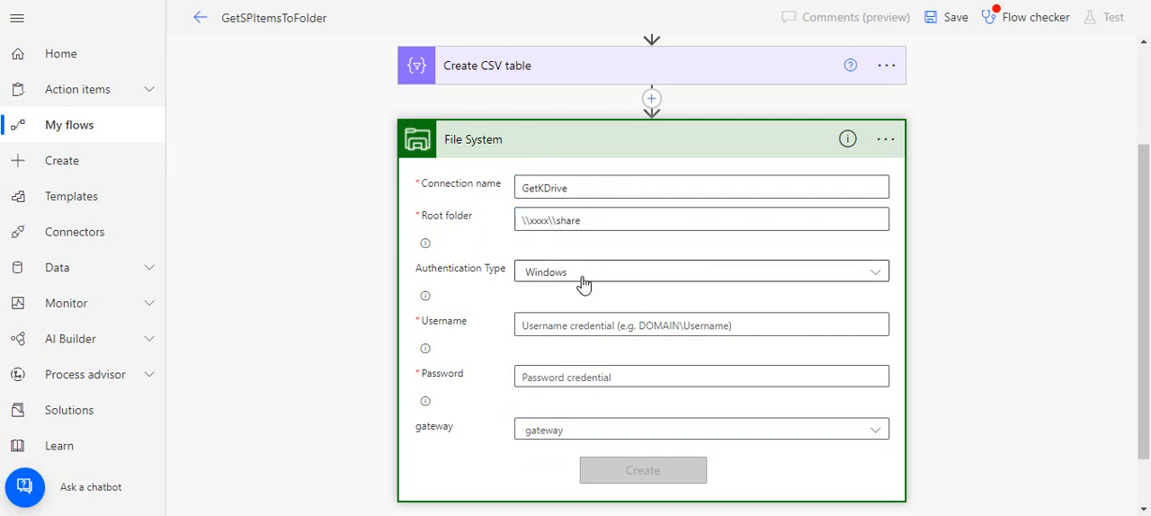
Enter the domain-qualified username in the File System connection's credentials
{"action": "left_click", "coordinate": [562, 329]}
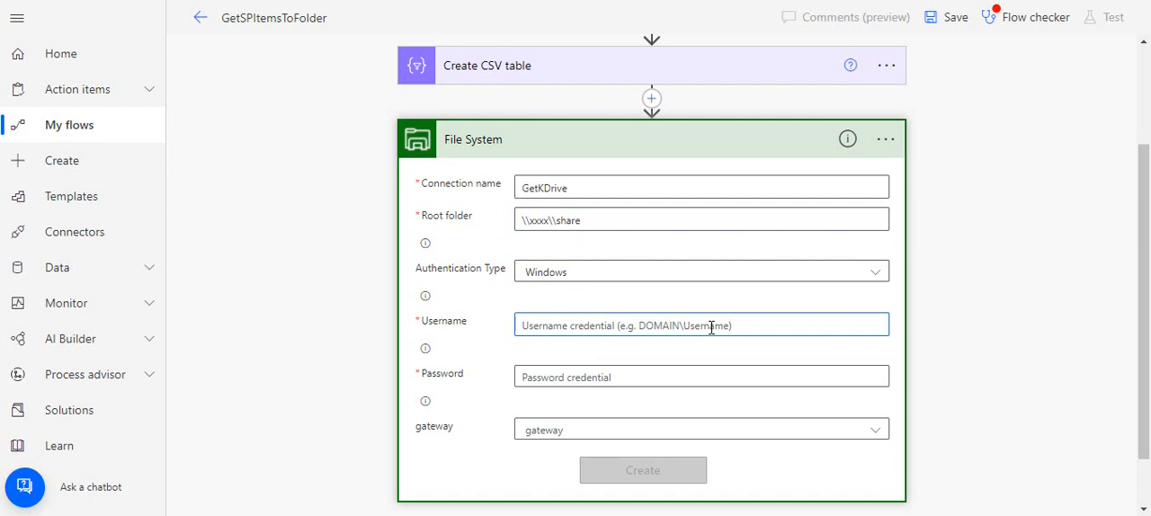
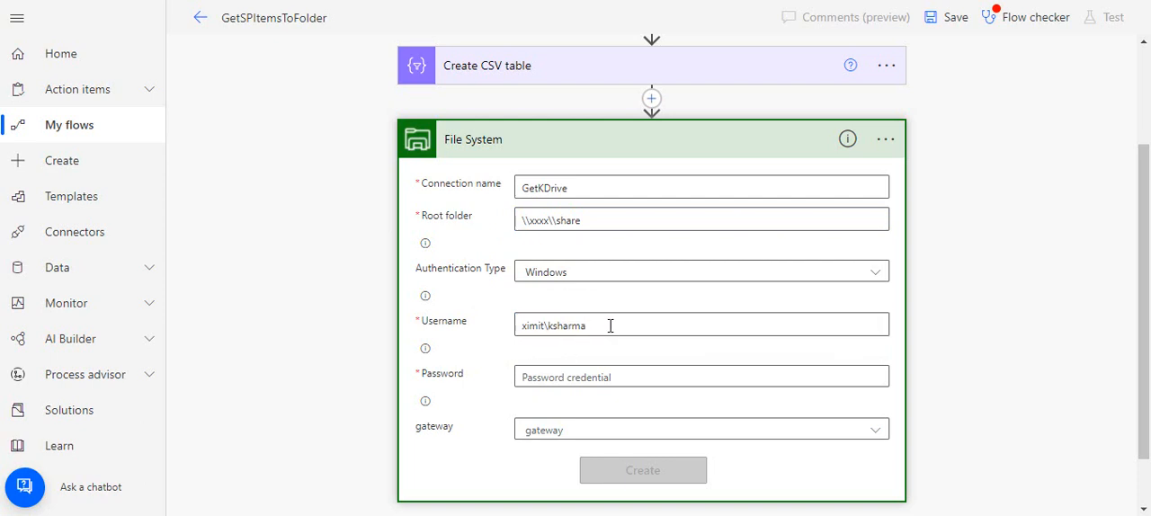
{"action": "left_click_drag", "start_coordinate": [611, 325], "coordinate": [513, 334]}
{"action": "left_click", "coordinate": [496, 336]}
{"action": "left_click", "coordinate": [593, 324]}
{"action": "left_click_drag", "start_coordinate": [546, 327], "coordinate": [506, 327]}
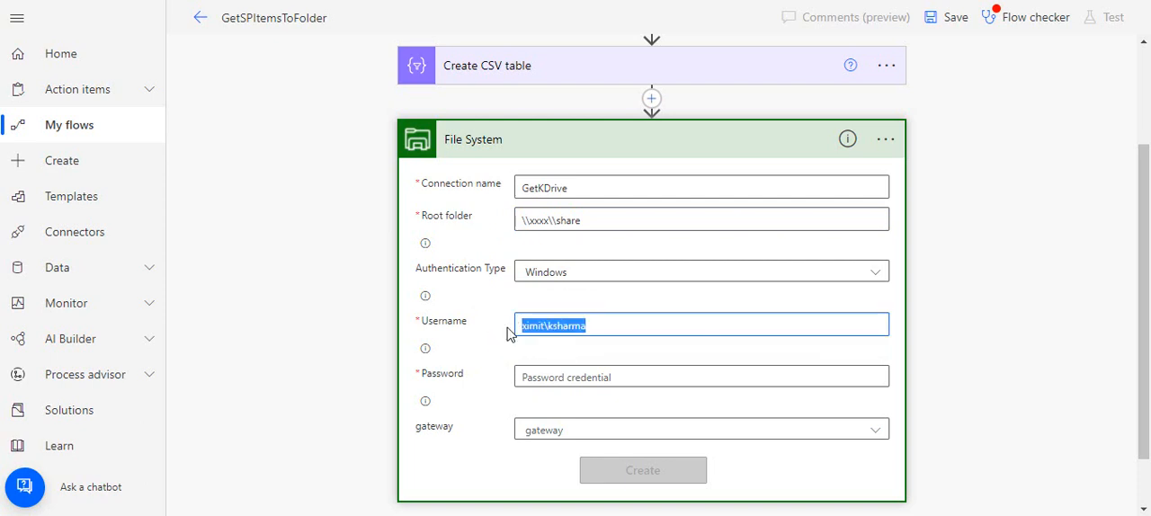
{"action": "left_click", "coordinate": [480, 347]}
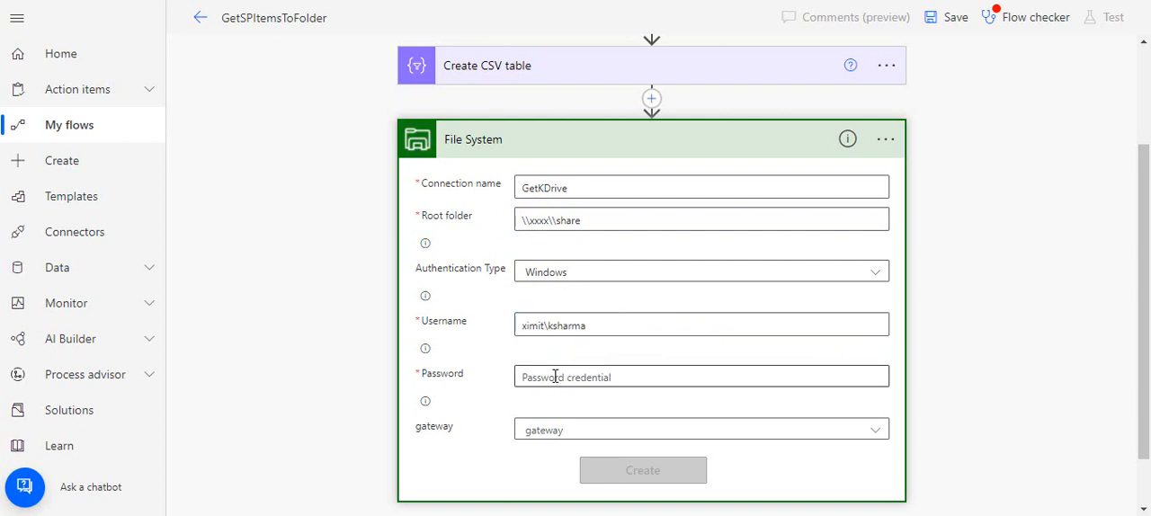
{"action": "left_click", "coordinate": [592, 325]}
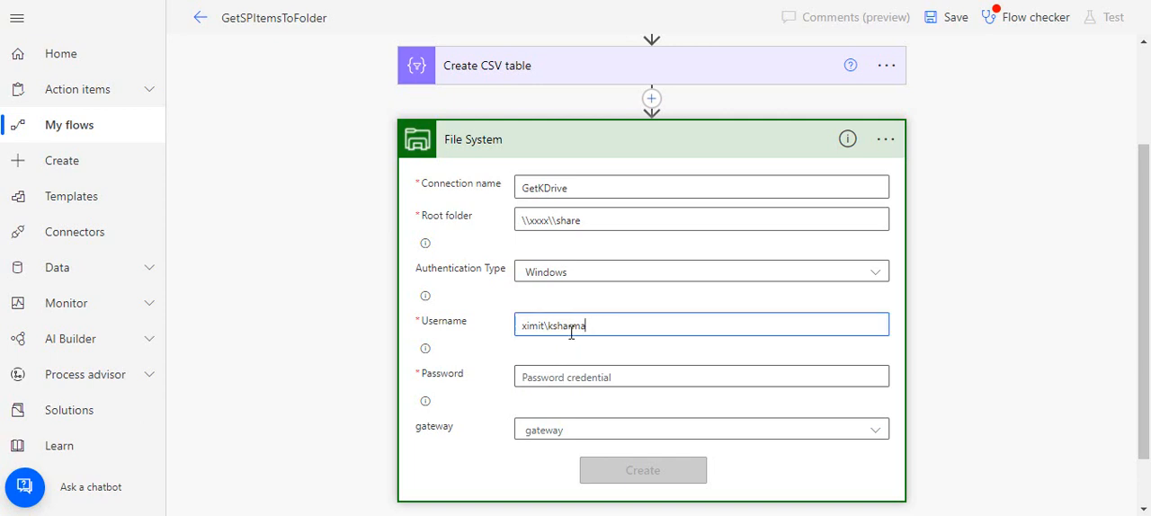
{"action": "left_click_drag", "start_coordinate": [571, 333], "coordinate": [519, 336]}
{"action": "left_click", "coordinate": [507, 347]}
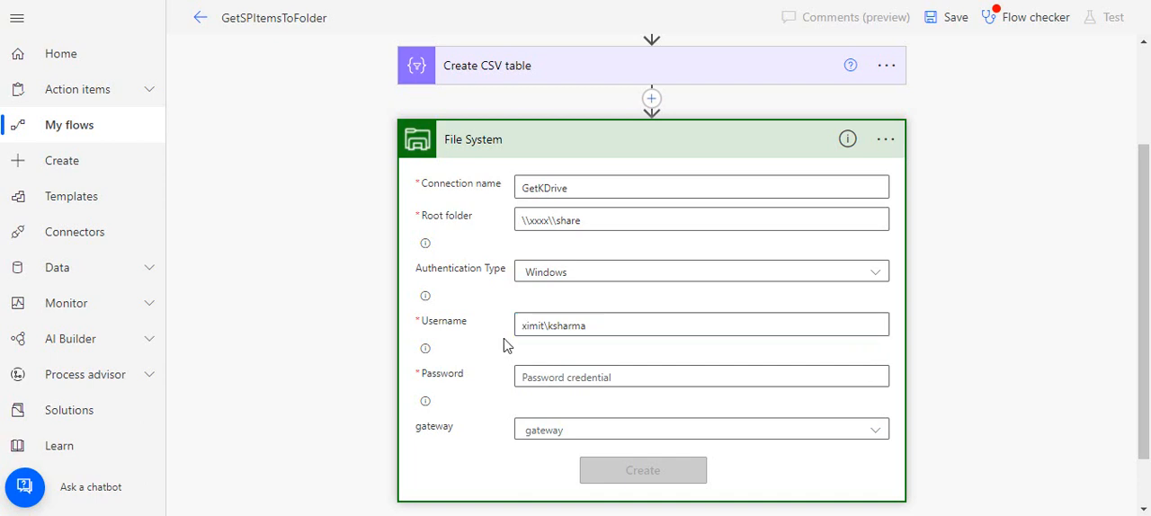
Check the connection's gateway options again and delete the File System action from the flow
{"action": "left_click", "coordinate": [550, 433]}
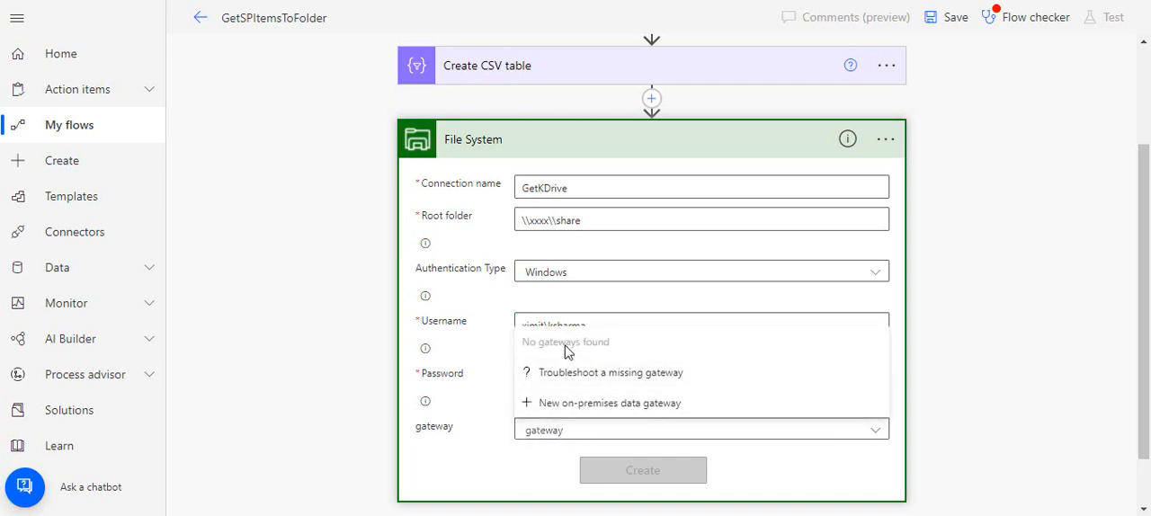
{"action": "left_click", "coordinate": [479, 392]}
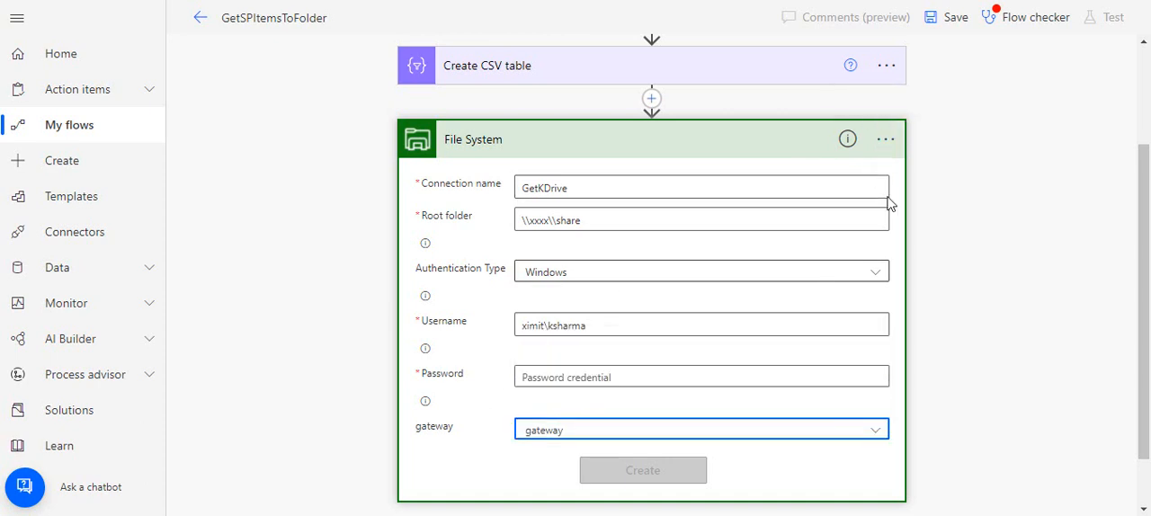
{"action": "left_click", "coordinate": [891, 142]}
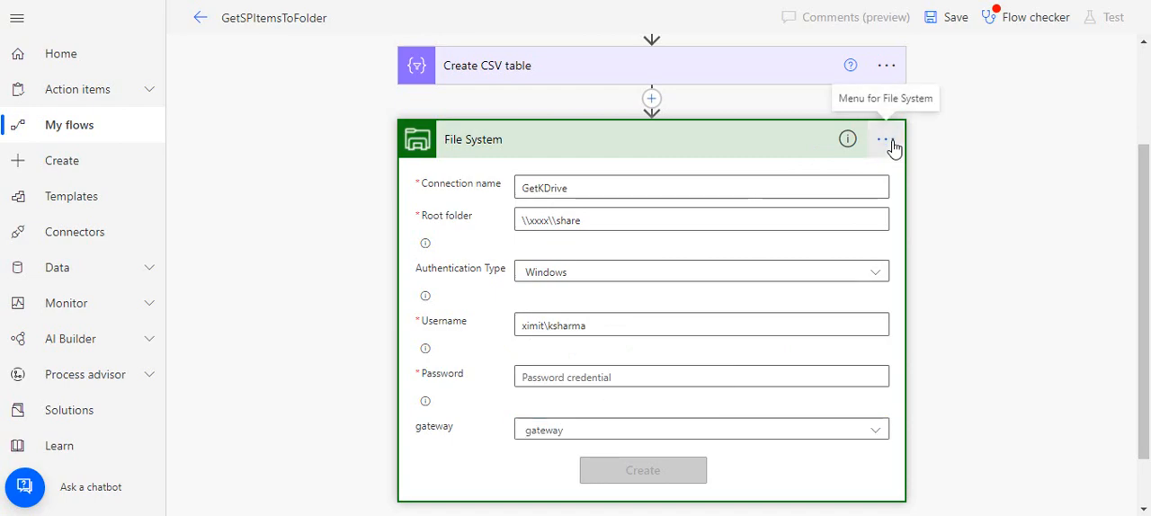
{"action": "left_click", "coordinate": [967, 350]}
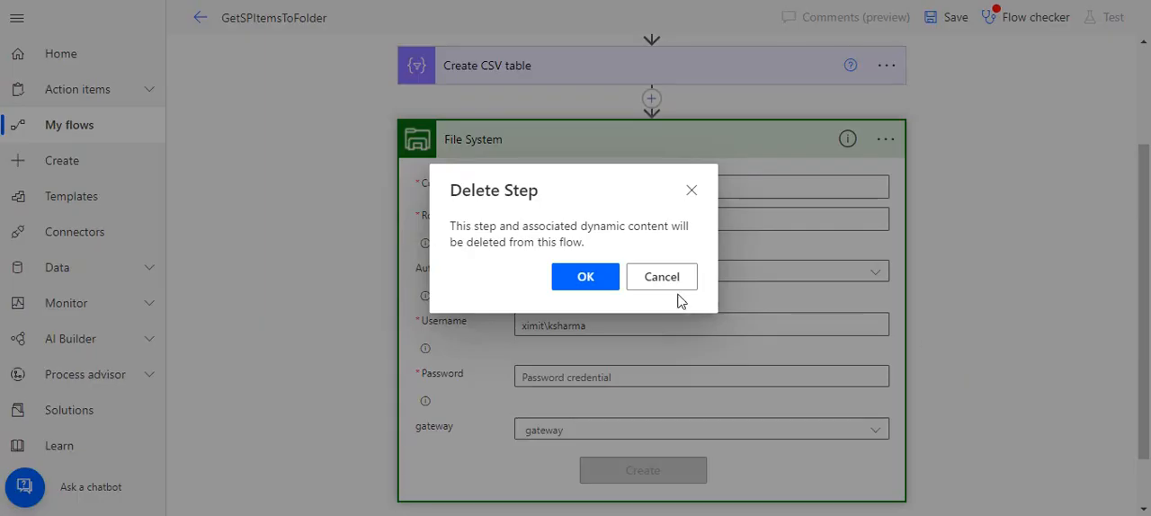
{"action": "left_click", "coordinate": [615, 286]}
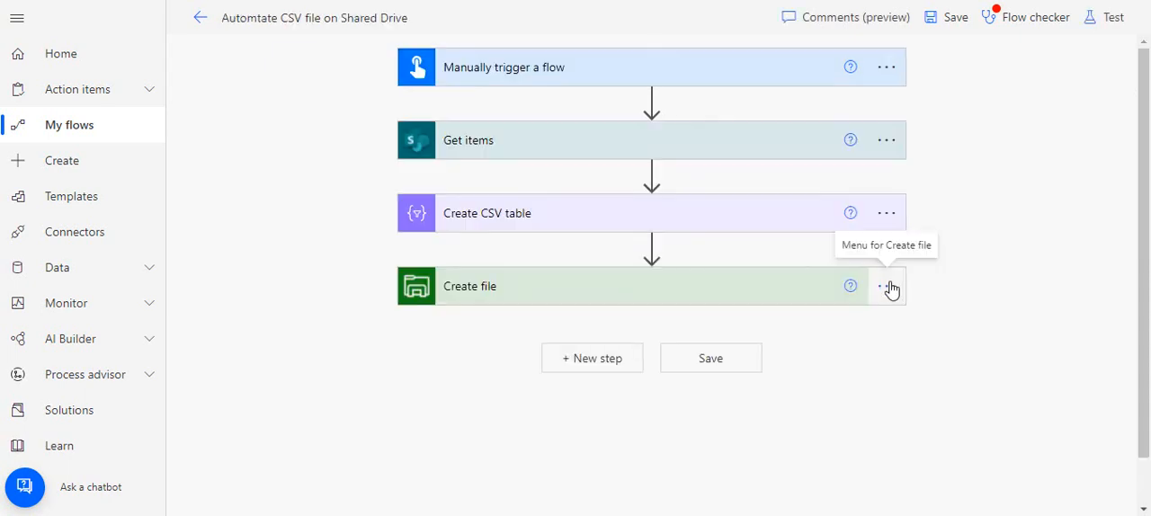
Check which connection the Create file action uses, and expand the action to show its fields
{"action": "left_click", "coordinate": [889, 288]}
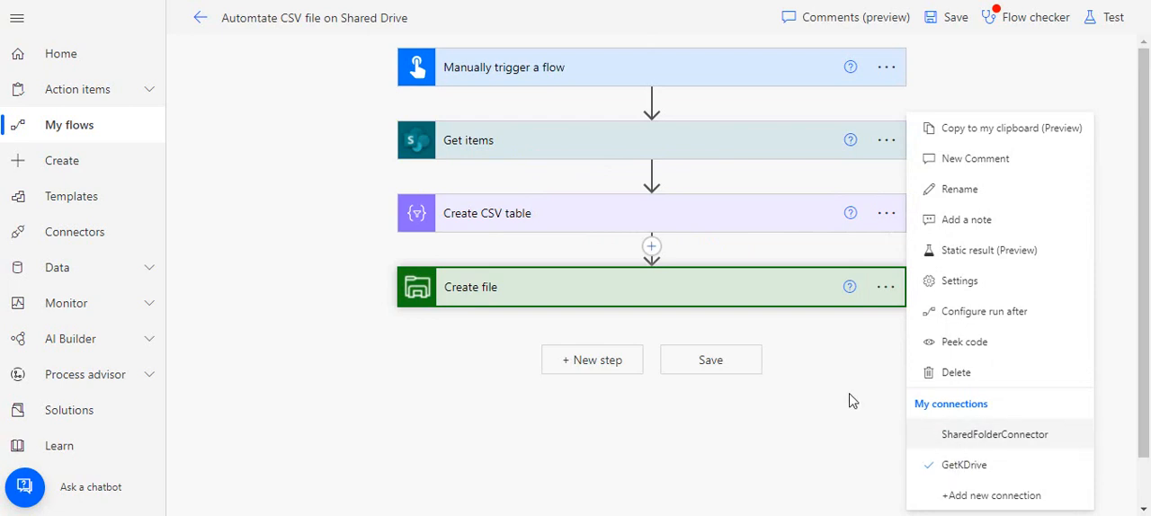
{"action": "left_click", "coordinate": [865, 361]}
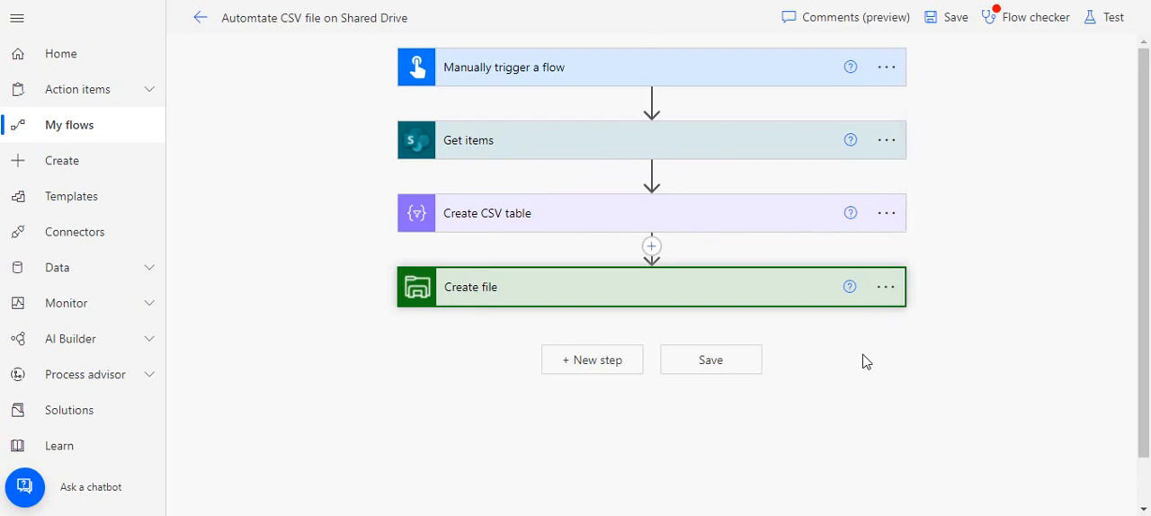
{"action": "left_click", "coordinate": [765, 301]}
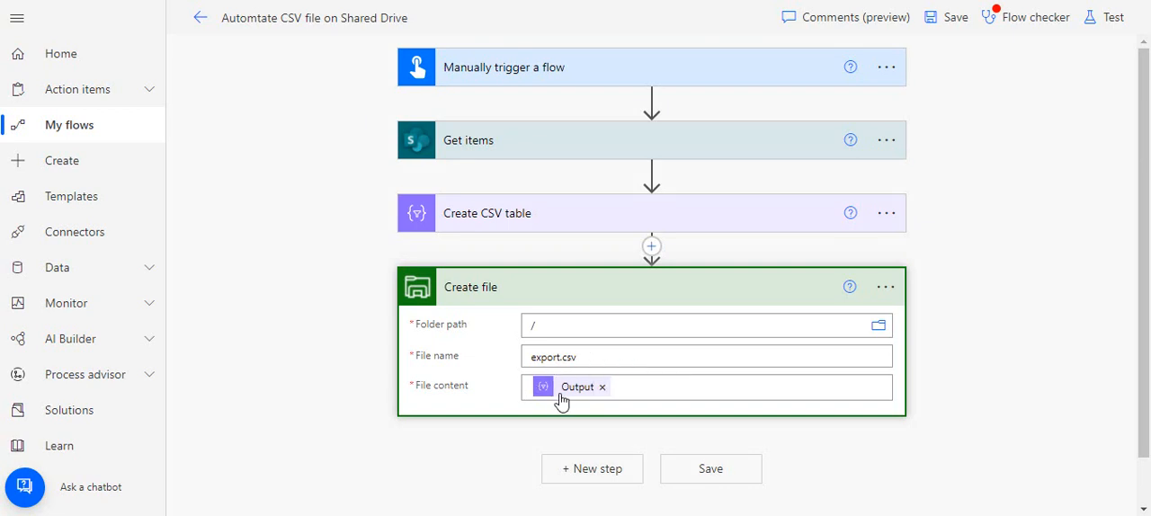
Clear the Create file action's file content and insert the Output of Create CSV table as dynamic content
{"action": "left_click", "coordinate": [603, 388]}
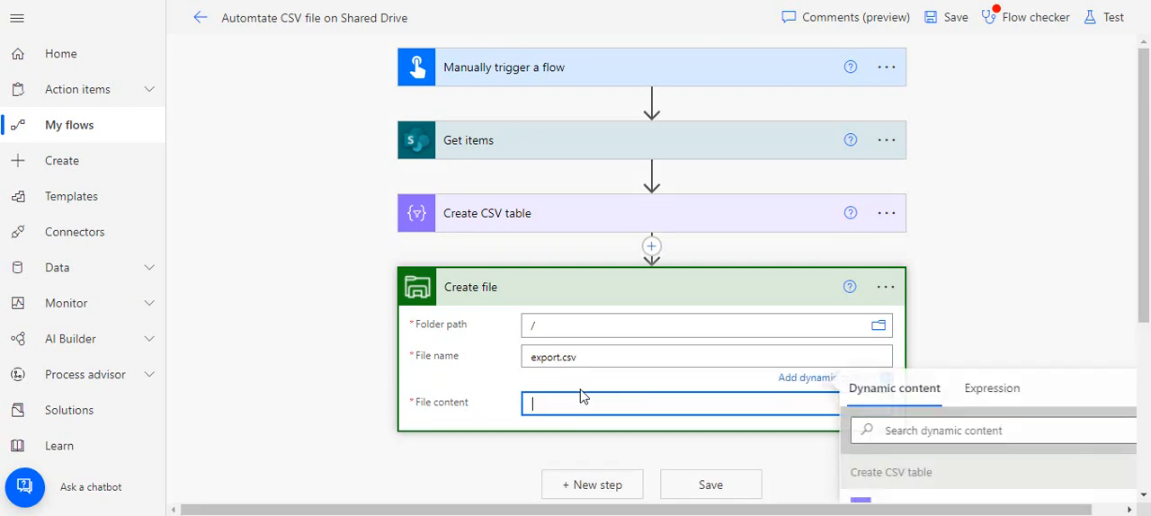
{"action": "scroll", "coordinate": [885, 444], "scroll_direction": "down", "scroll_amount": 1}
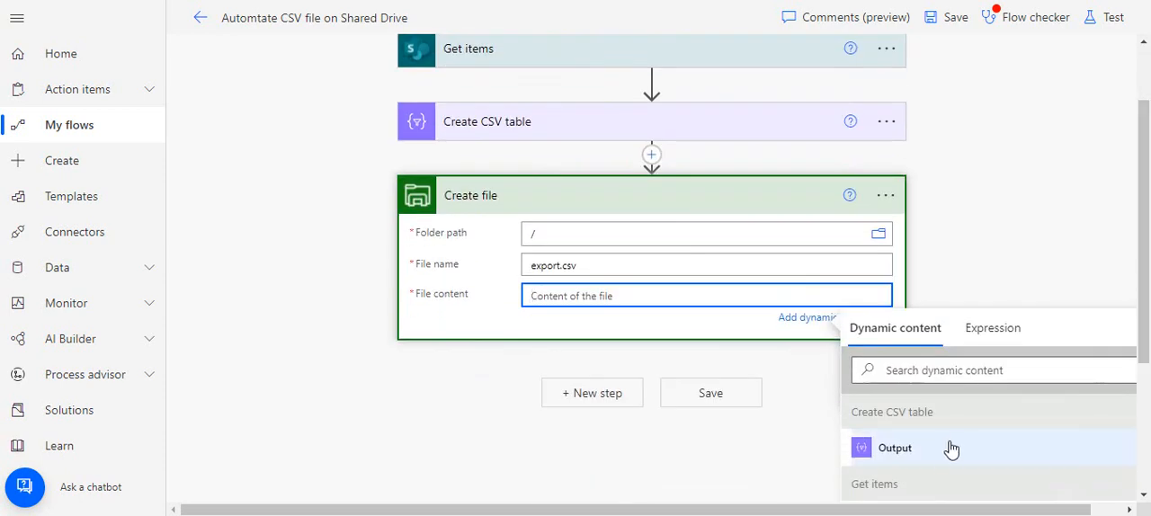
{"action": "left_click", "coordinate": [950, 450]}
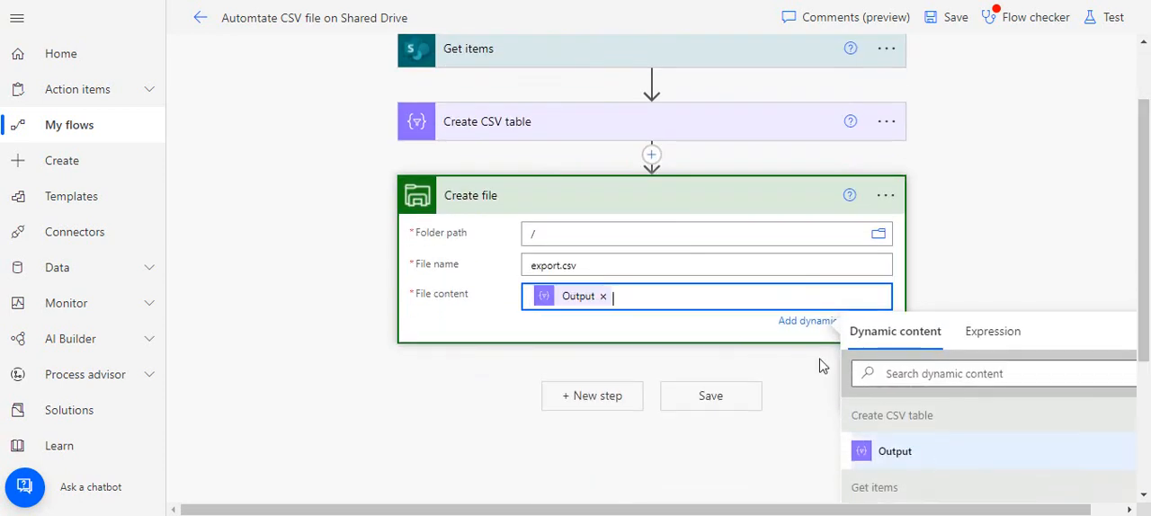
{"action": "left_click", "coordinate": [983, 178]}
{"action": "scroll", "coordinate": [1128, 112], "scroll_direction": "up", "scroll_amount": 1}
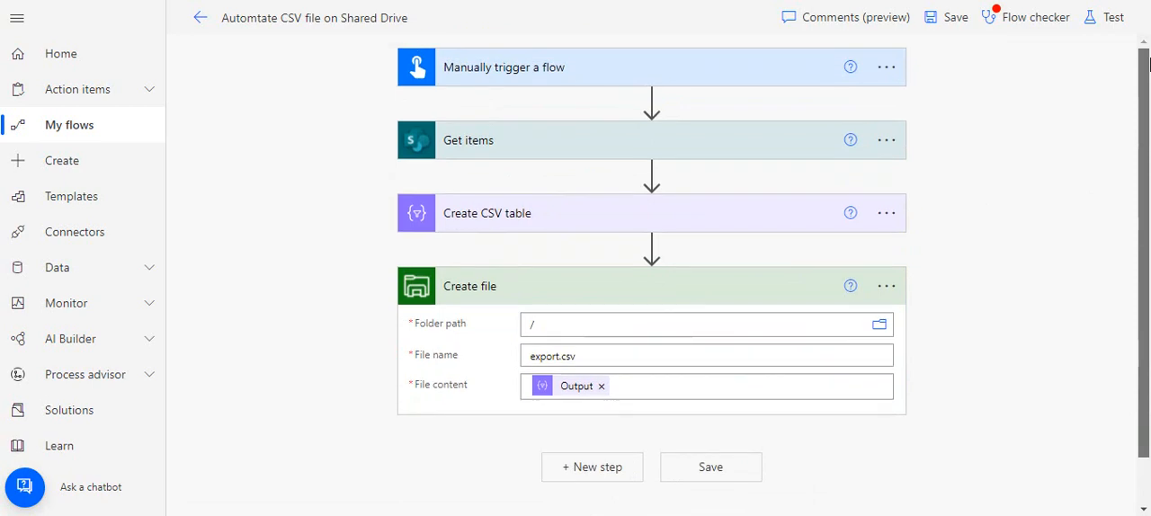
Save the flow, run it as a manual test and close the run pane
{"action": "left_click", "coordinate": [948, 27]}
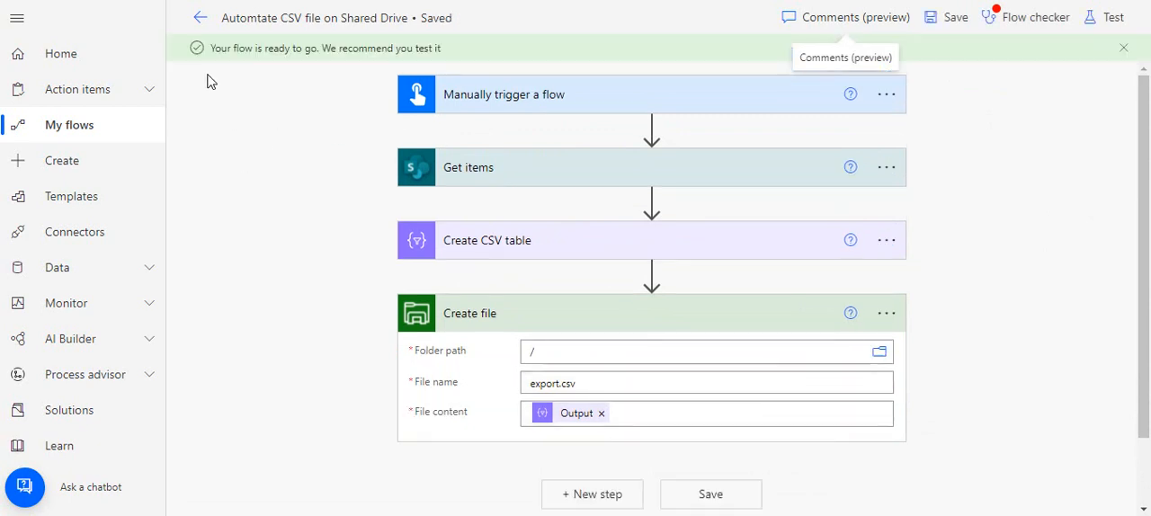
{"action": "left_click", "coordinate": [1126, 27]}
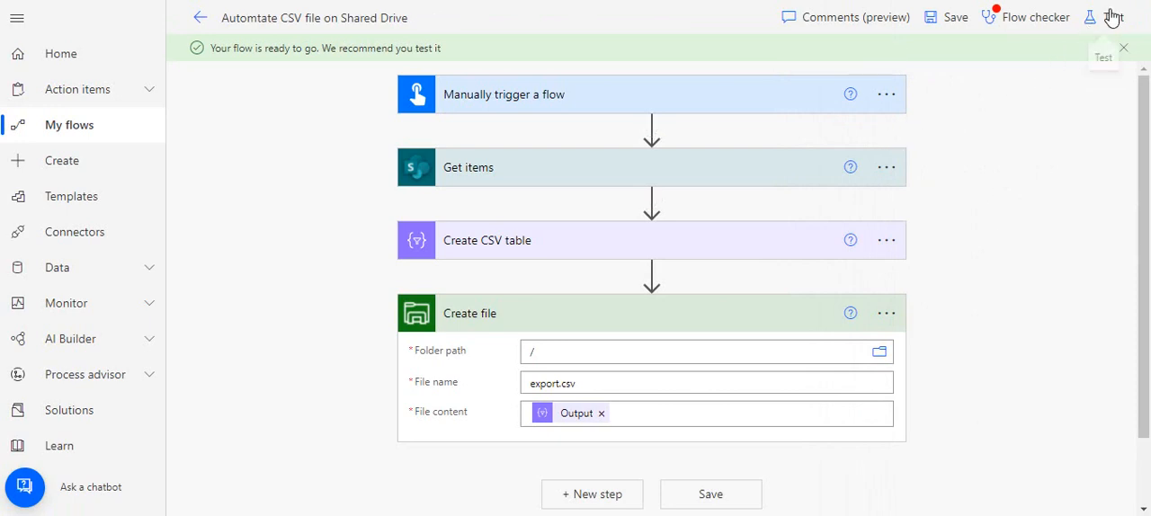
{"action": "left_click", "coordinate": [1107, 16]}
{"action": "left_click", "coordinate": [917, 75]}
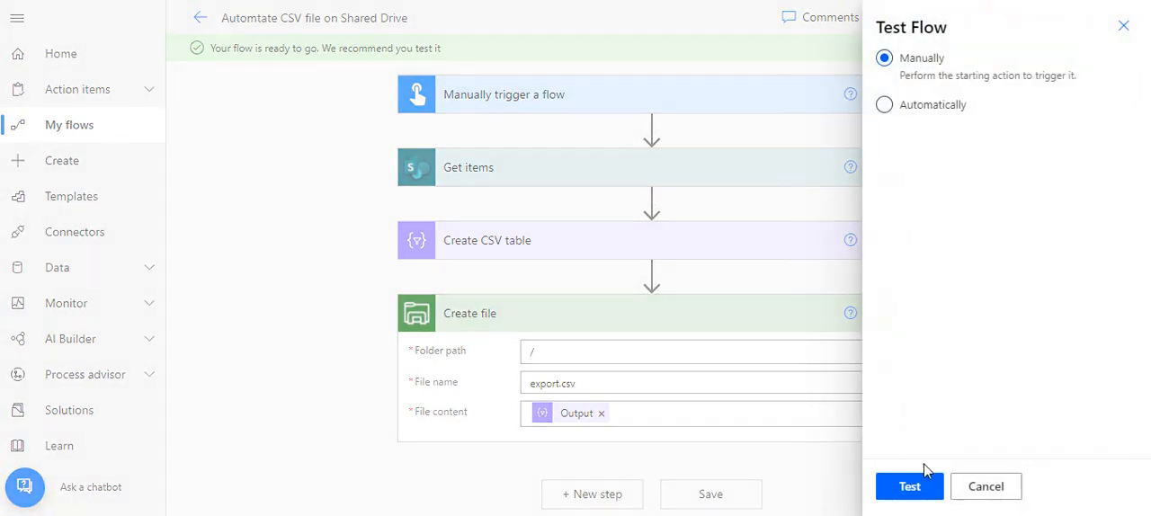
{"action": "left_click", "coordinate": [914, 490]}
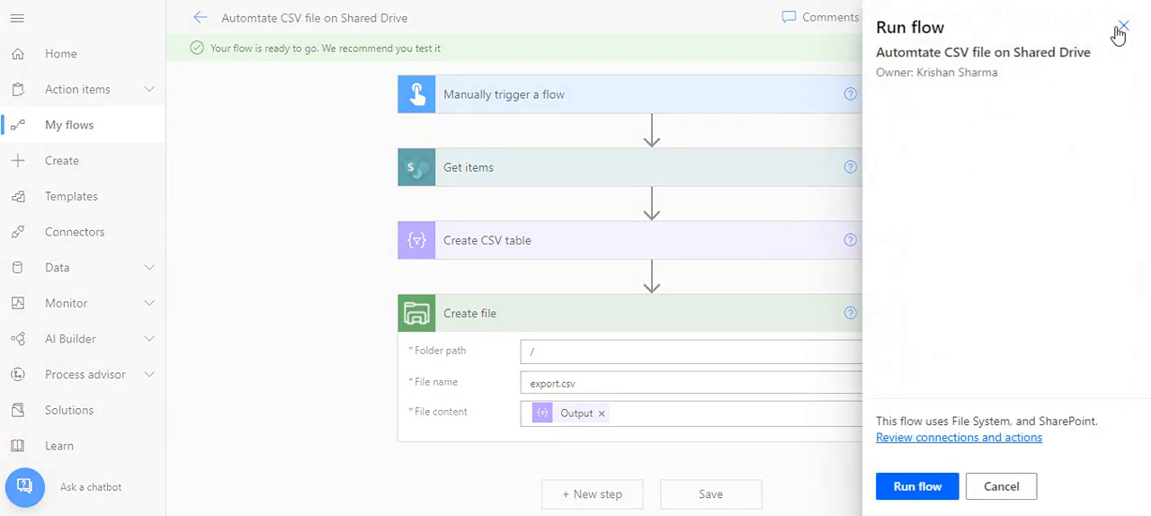
{"action": "left_click", "coordinate": [957, 487]}
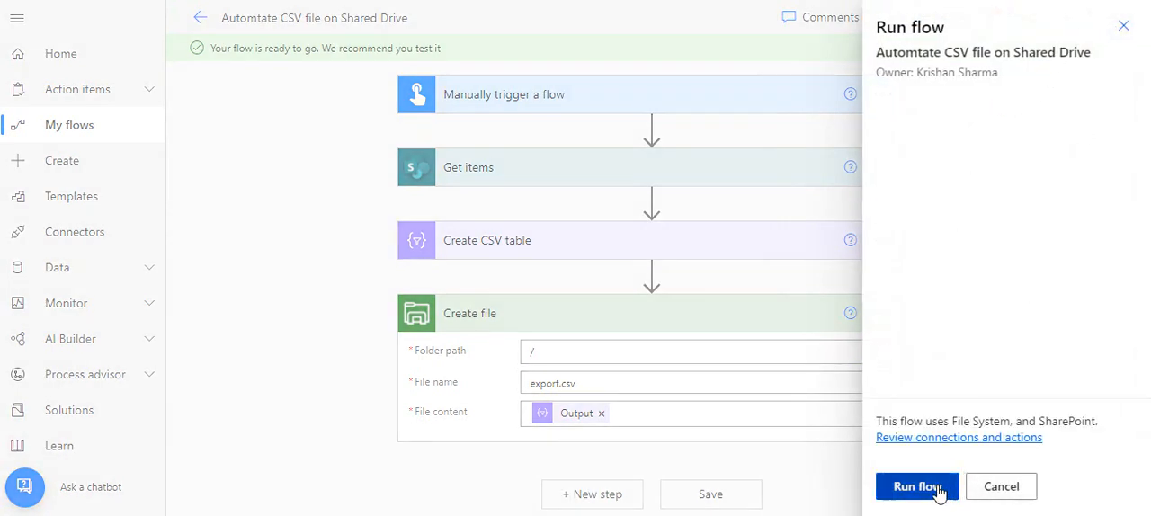
{"action": "left_click", "coordinate": [1123, 26]}
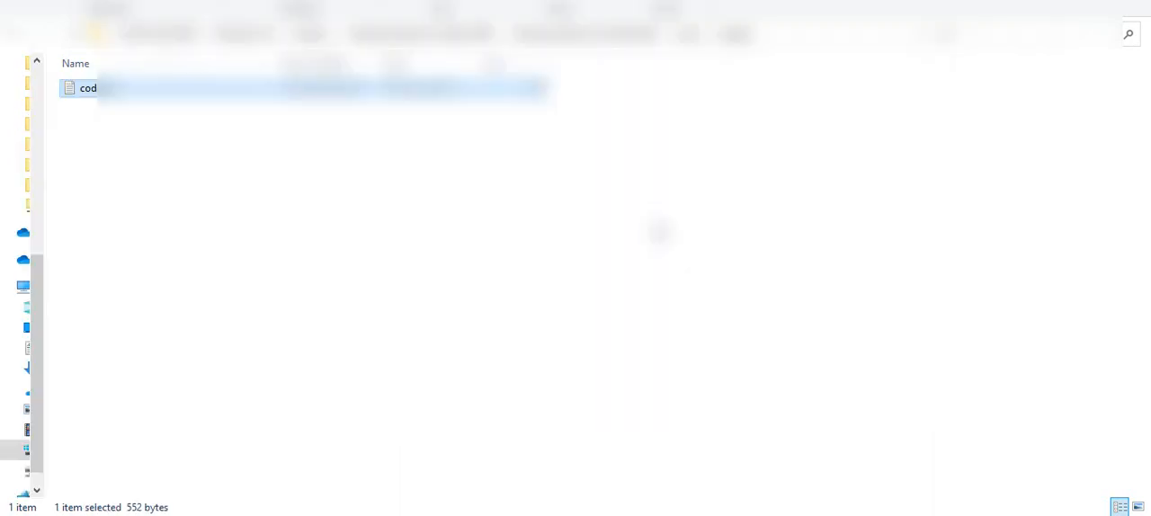
Switch from File Explorer back to Power Automate and show the advanced options of the Create CSV table action
{"action": "key", "text": "alt+Tab"}
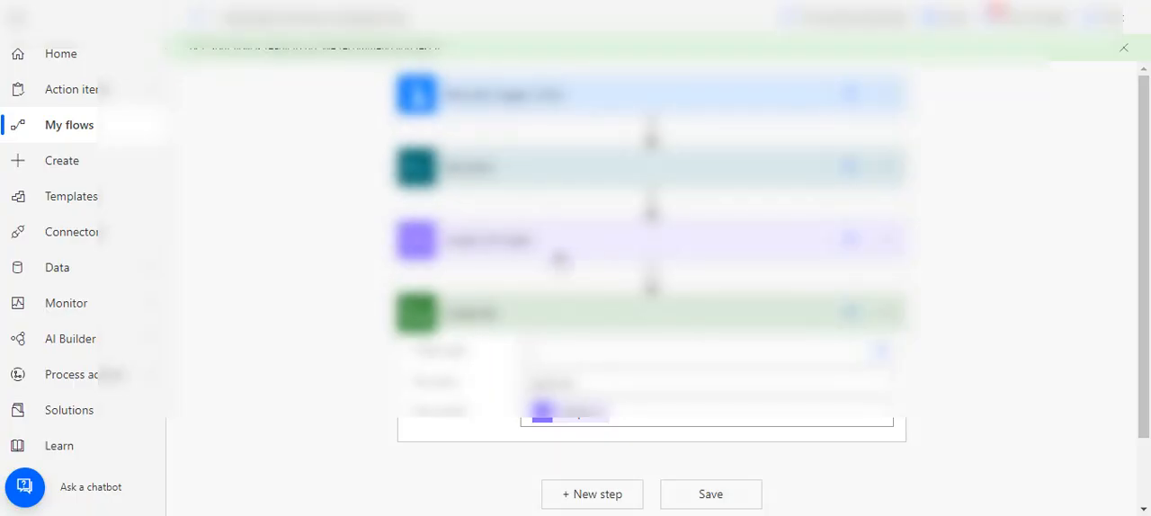
{"action": "scroll", "coordinate": [1034, 252], "scroll_direction": "down", "scroll_amount": 2}
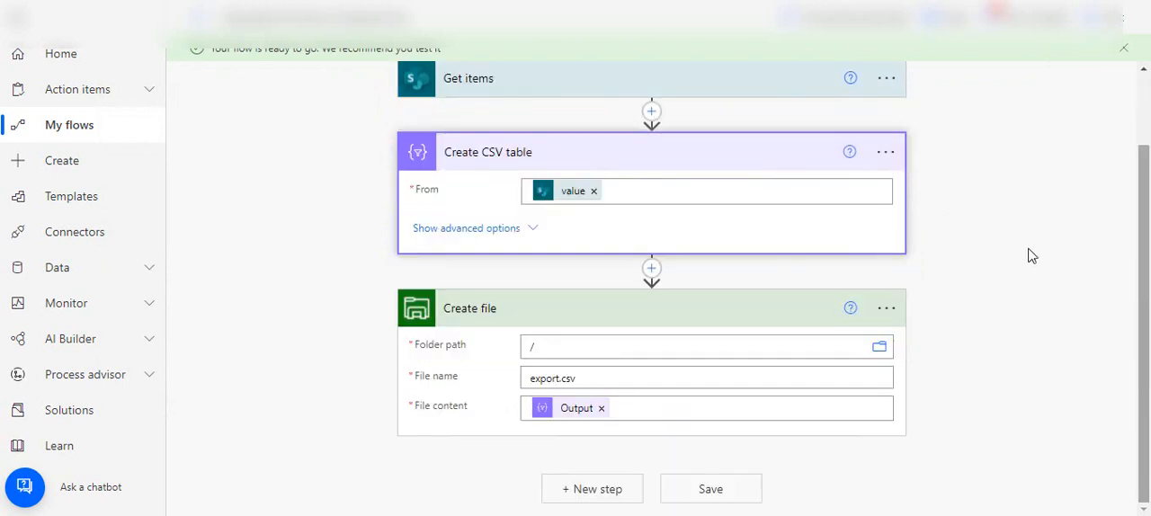
{"action": "left_click", "coordinate": [497, 230]}
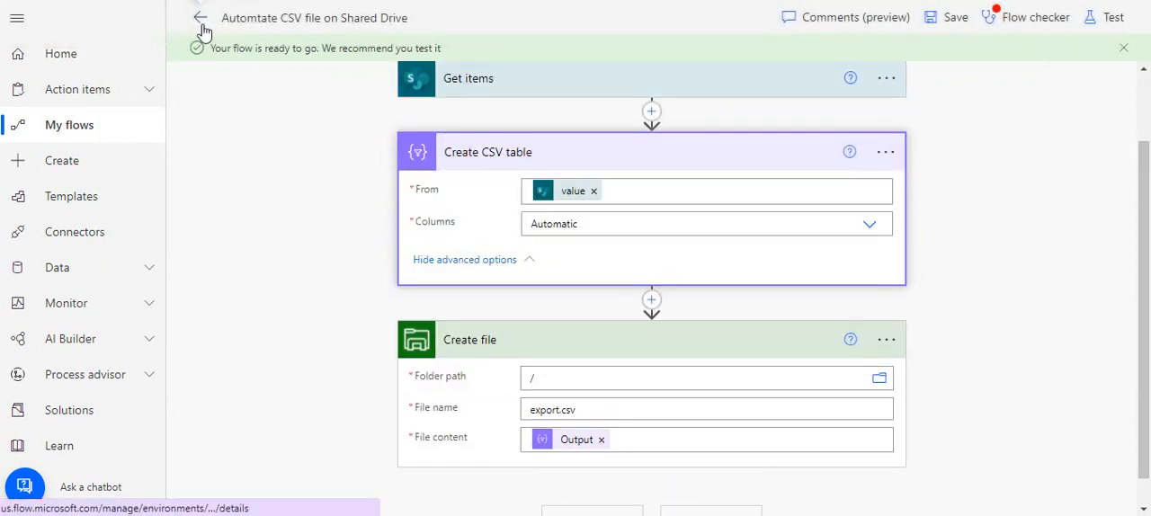
Leave the flow editor and open the most recent run from the flow's 28-day run history
{"action": "left_click", "coordinate": [198, 20]}
{"action": "scroll", "coordinate": [1147, 180], "scroll_direction": "down", "scroll_amount": 1}
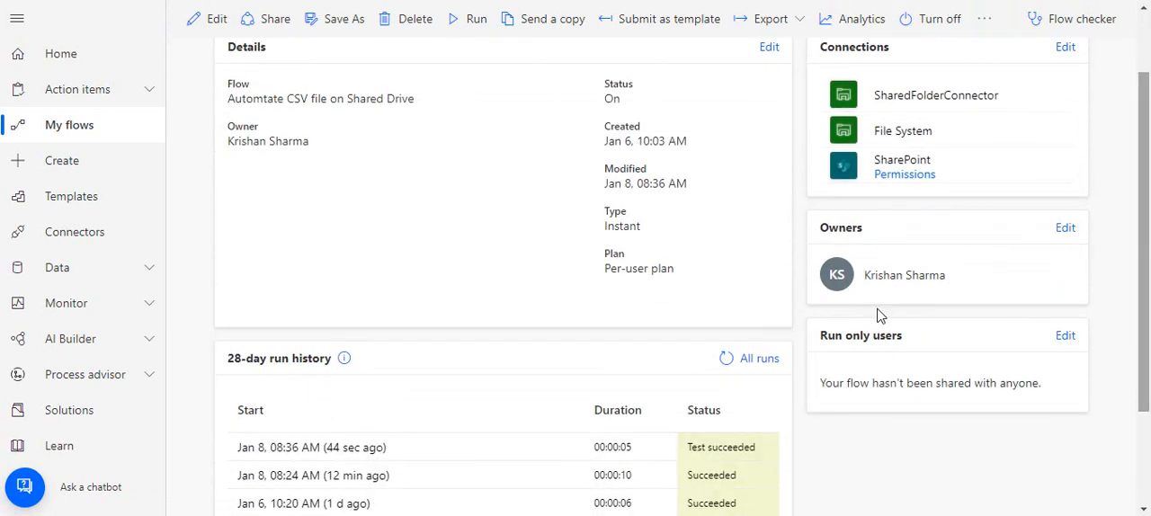
{"action": "left_click", "coordinate": [364, 446]}
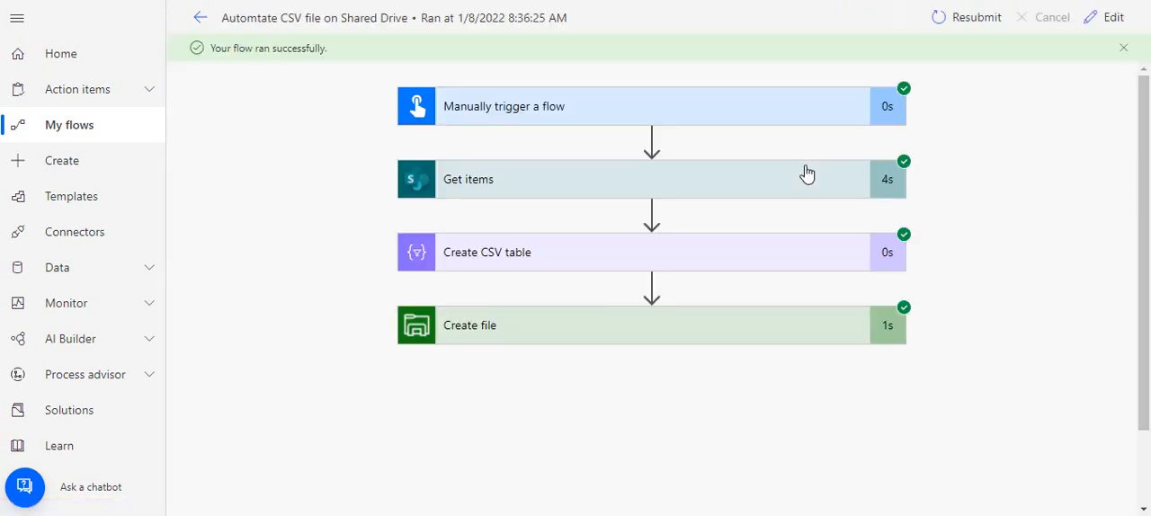
Inspect the raw outputs of the Create CSV table action in this run and return to the run details
{"action": "left_click", "coordinate": [748, 253]}
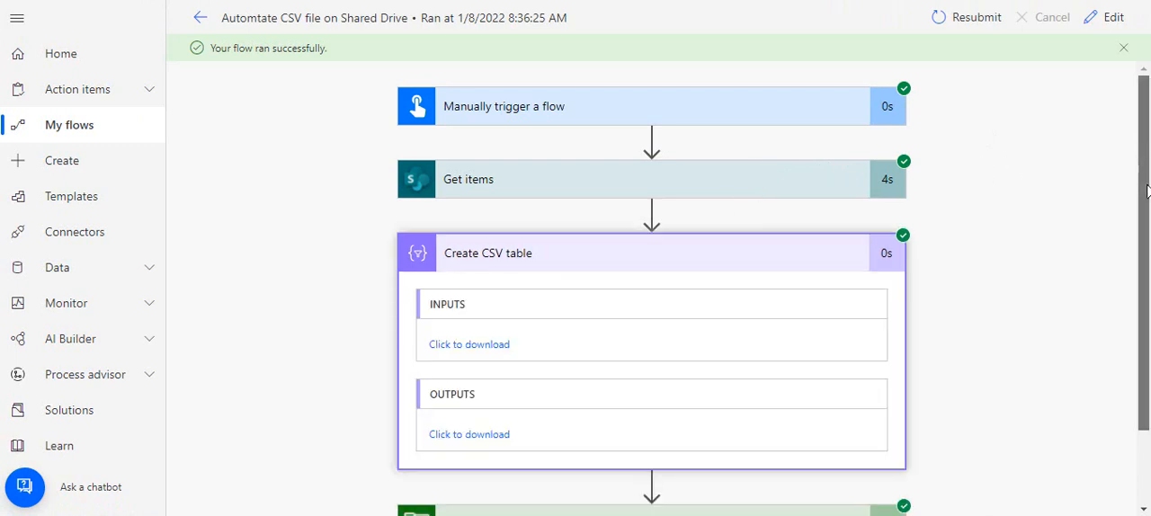
{"action": "scroll", "coordinate": [1147, 128], "scroll_direction": "down", "scroll_amount": 1}
{"action": "left_click", "coordinate": [470, 353]}
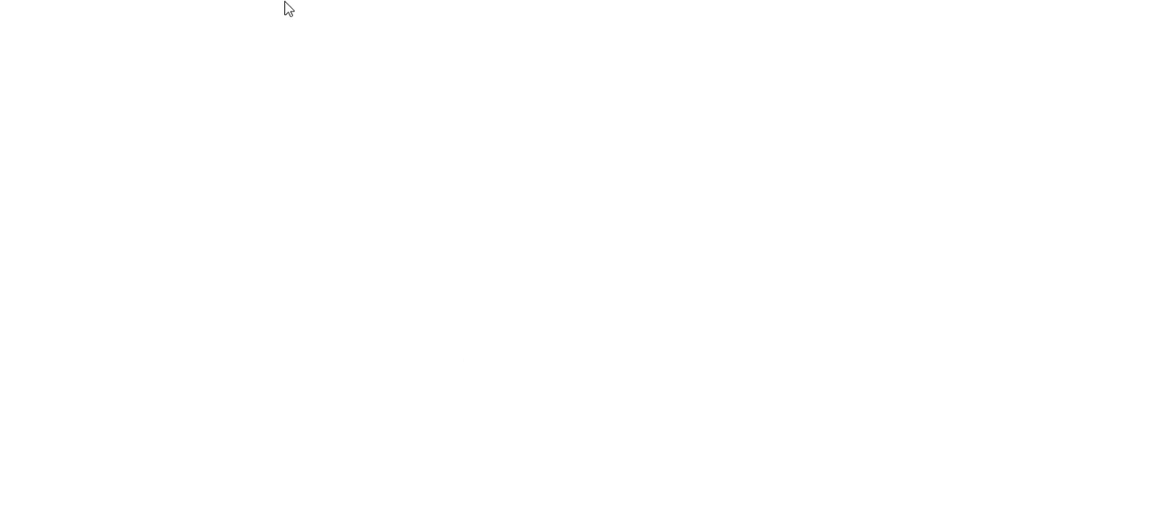
{"action": "left_click_drag", "start_coordinate": [313, 63], "coordinate": [349, 28]}
{"action": "key", "text": "ctrl+w"}
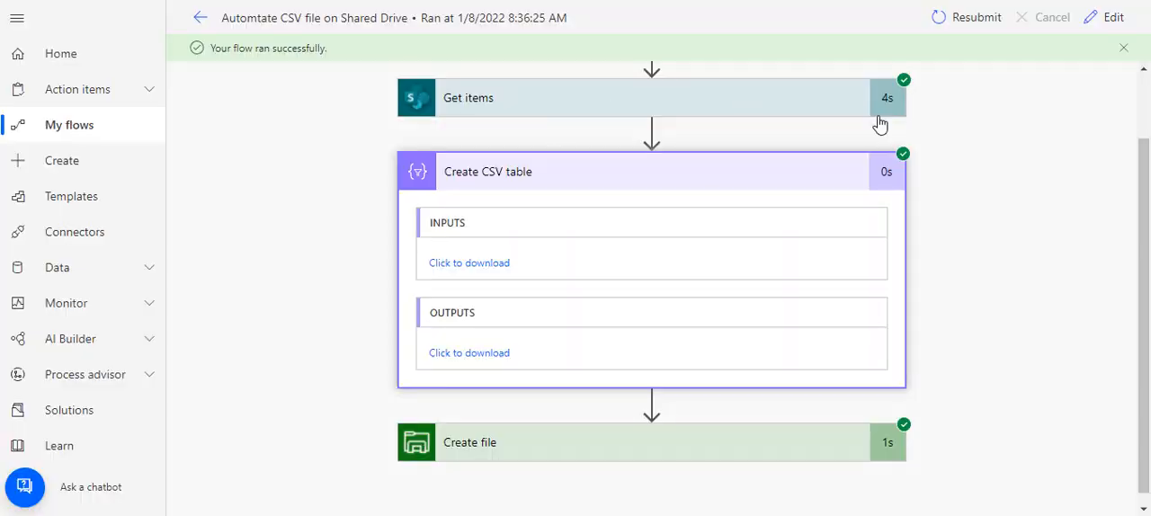